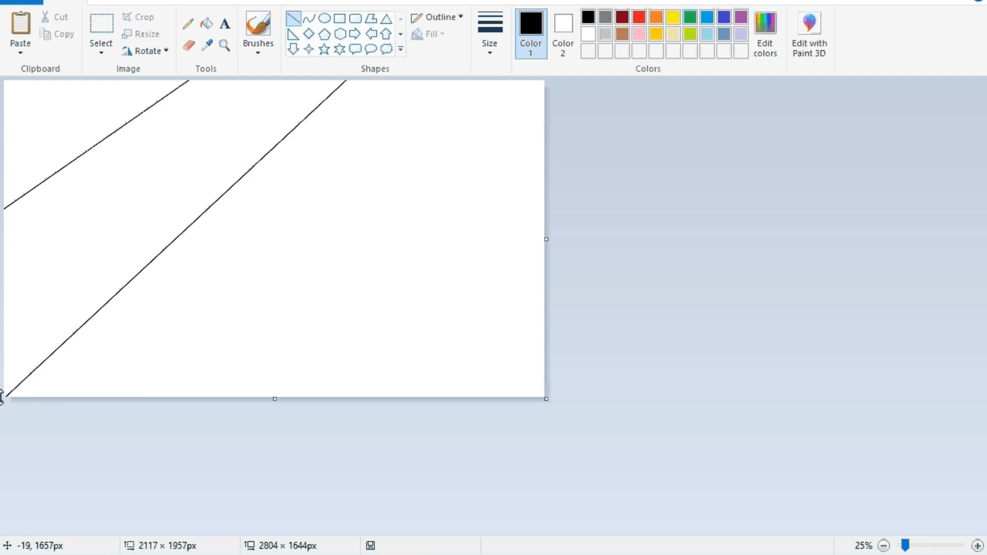
Adjust the second diagonal line to reach the lower-left canvas corner and add two more black diagonals, dividing the canvas into five bands.
drag(335, 83, 366, 97)
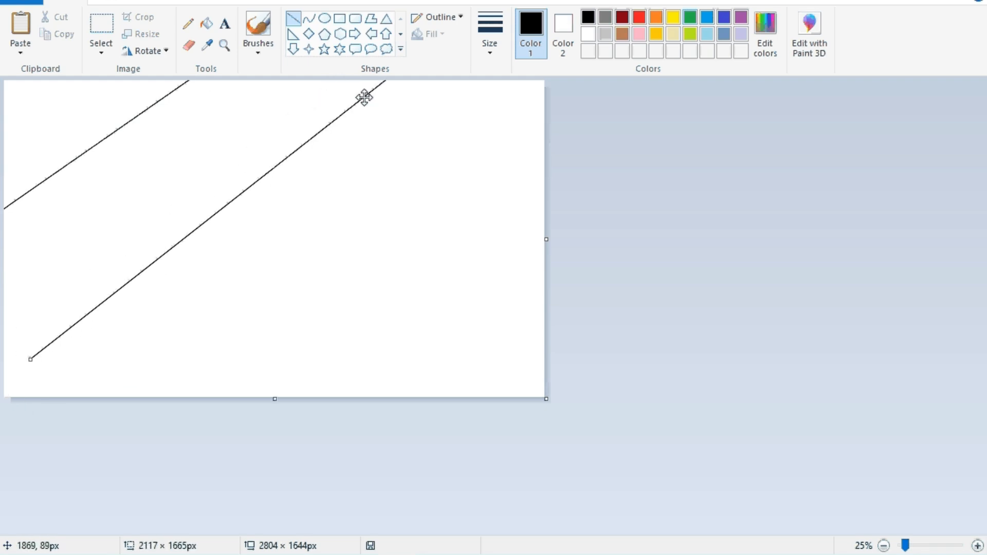
drag(28, 357, 1, 398)
mouse_move(290, 288)
mouse_down()
mouse_move(533, 67)
mouse_move(555, 68)
mouse_up()
drag(288, 290, 250, 397)
mouse_move(440, 357)
mouse_down()
mouse_move(553, 270)
mouse_move(416, 397)
mouse_up()
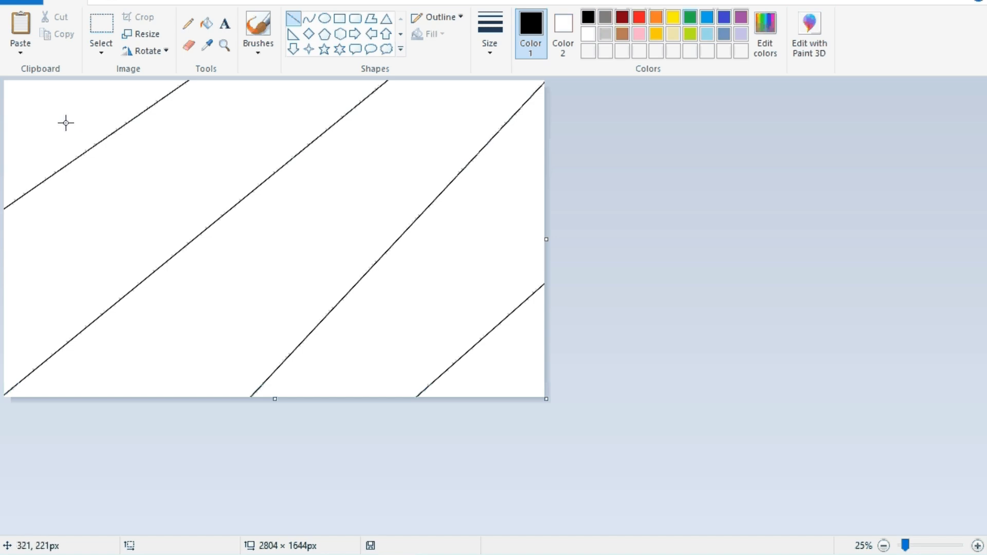
Fill the five diagonal bands with black, red, orange, gold and yellow, from the upper-left canvas corner to the lower-right one.
click(206, 23)
click(134, 83)
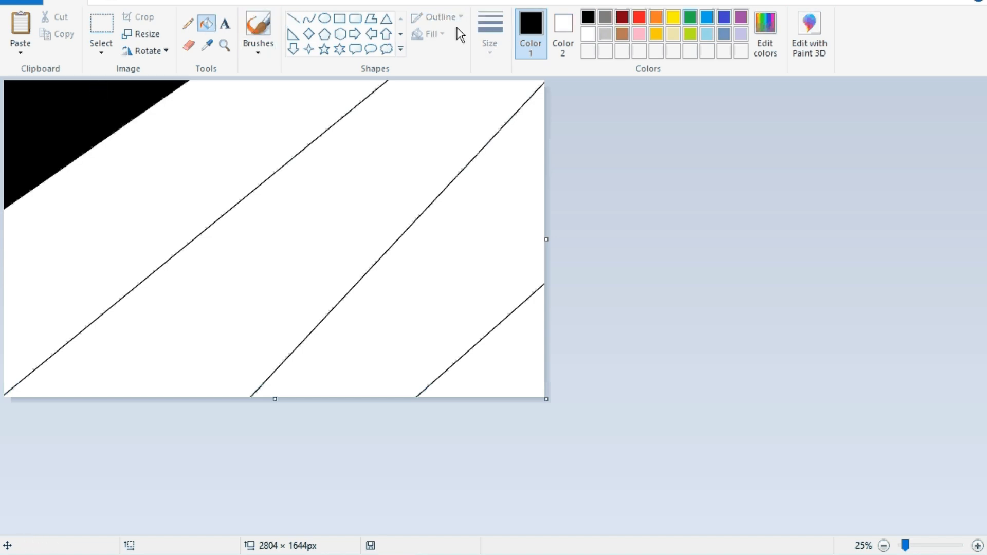
click(639, 17)
click(266, 133)
click(656, 17)
click(320, 165)
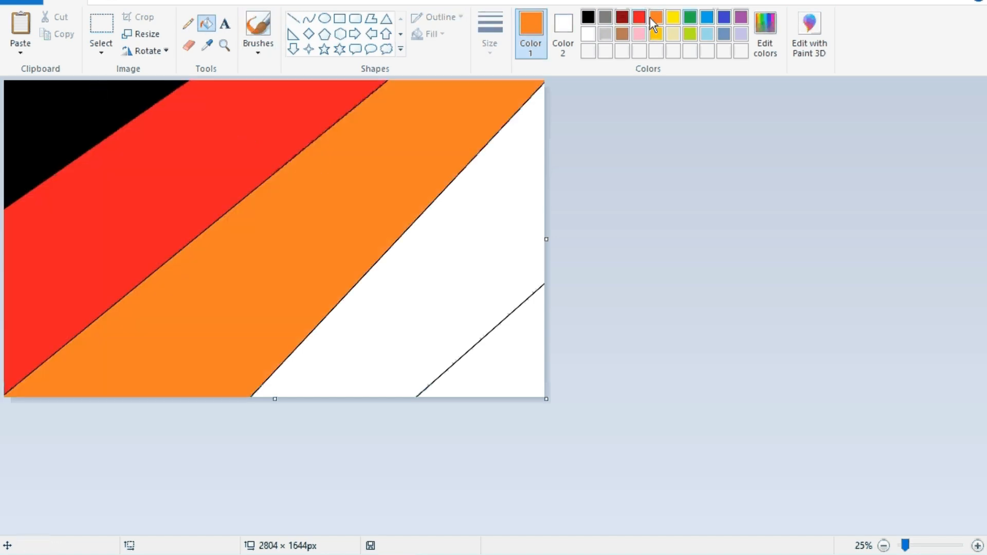
click(656, 34)
click(514, 206)
click(672, 17)
click(482, 389)
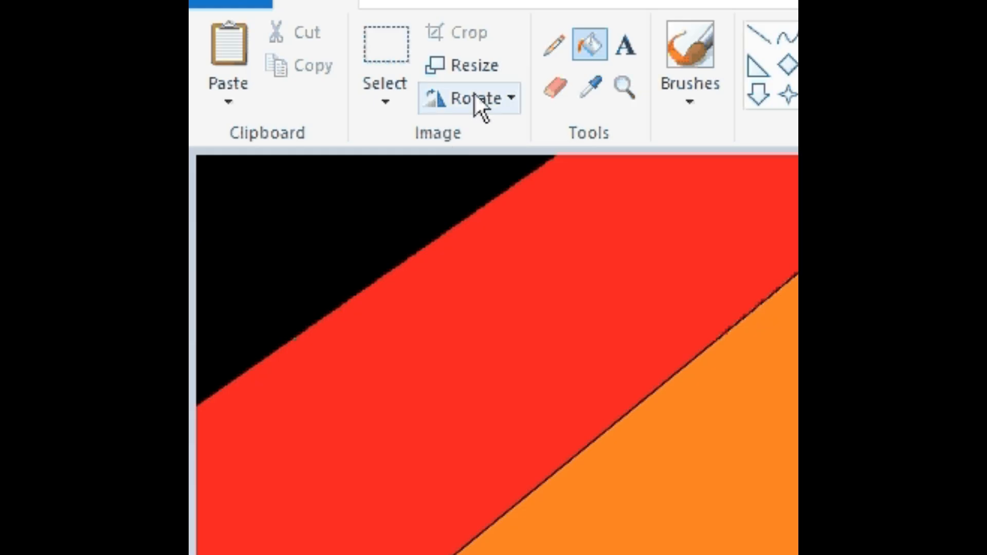
Resize the image by pixels to a horizontal size of 1 with the aspect ratio unlocked.
click(149, 34)
click(55, 176)
click(520, 177)
drag(571, 221, 480, 228)
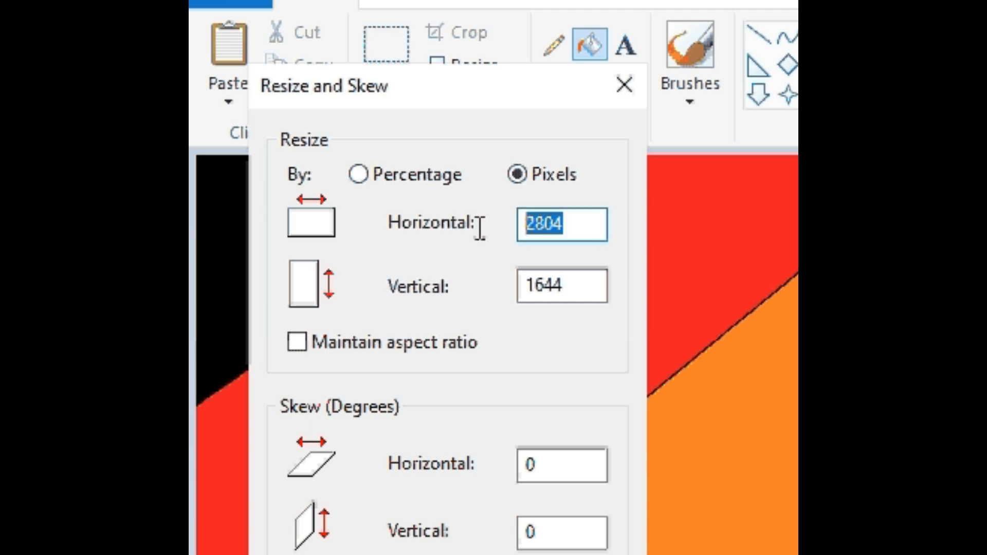
text(1)
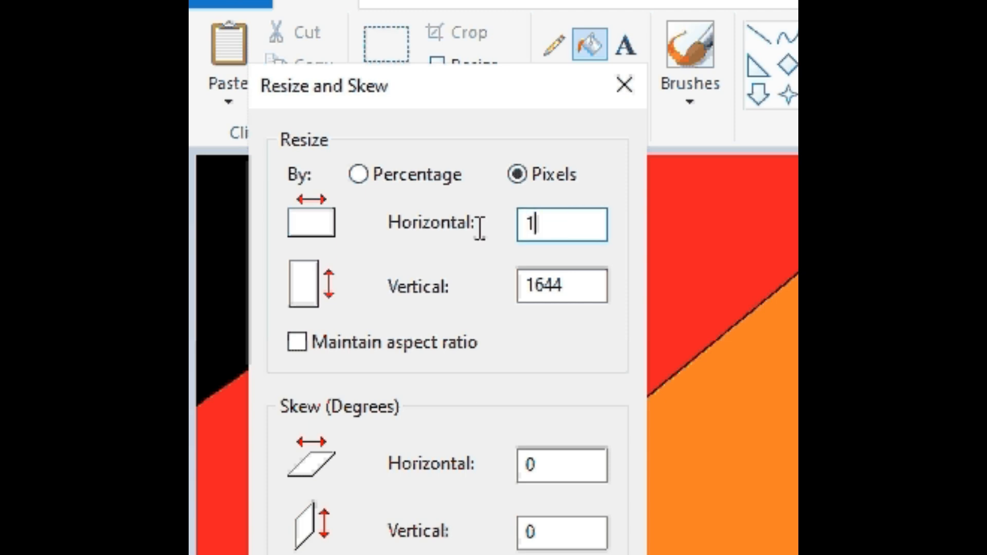
key(Return)
Resize the image back to 2804 pixels horizontally without maintaining the aspect ratio.
click(463, 65)
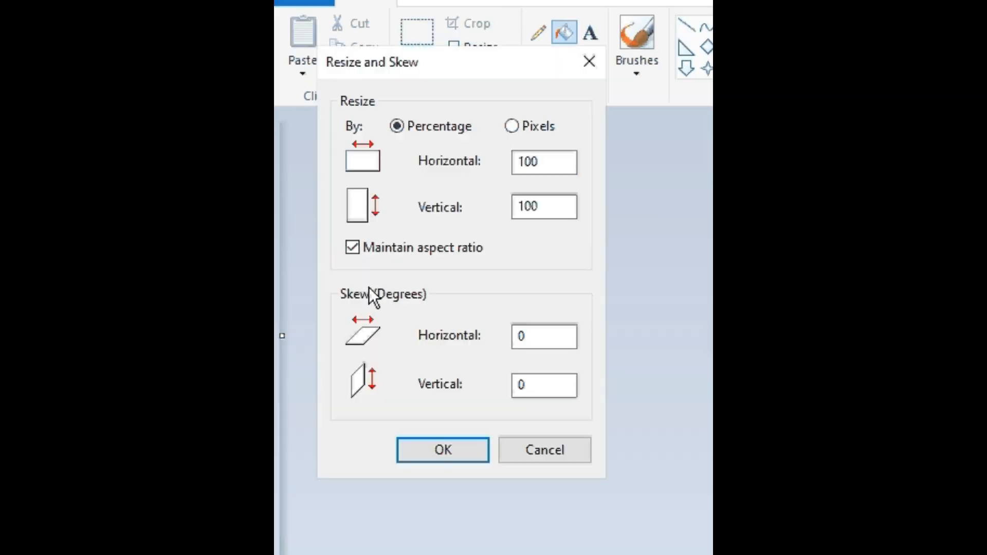
click(353, 249)
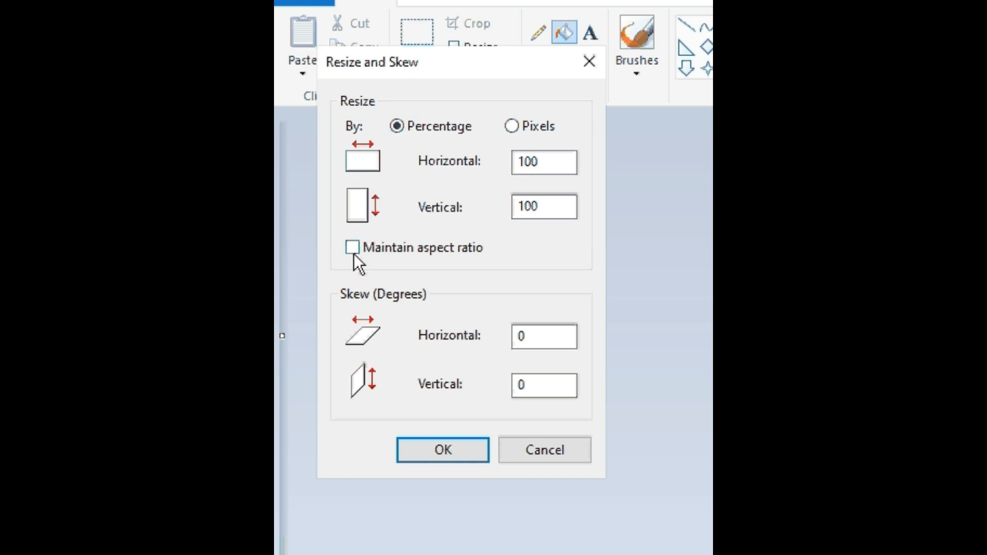
click(513, 130)
drag(539, 161, 483, 161)
text(2804)
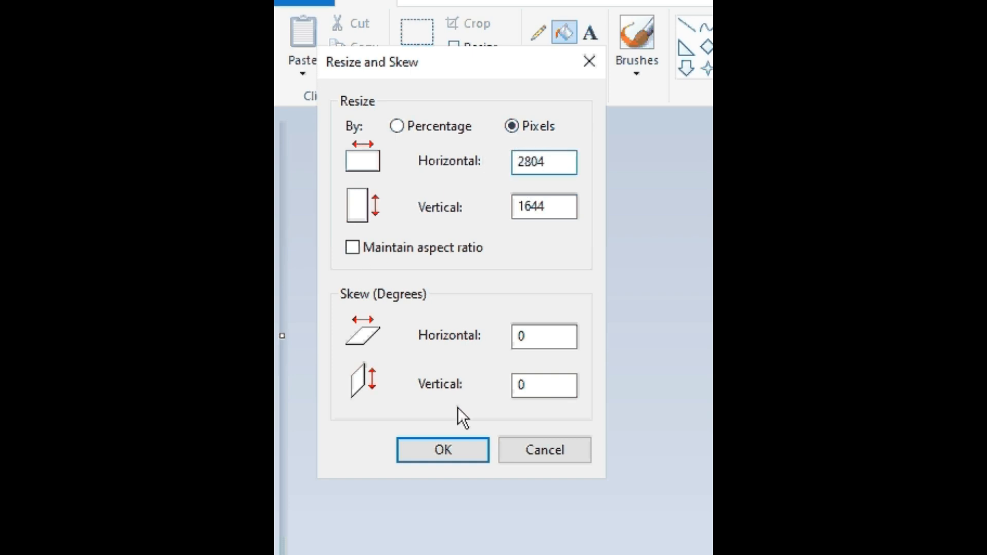
click(441, 449)
click(590, 62)
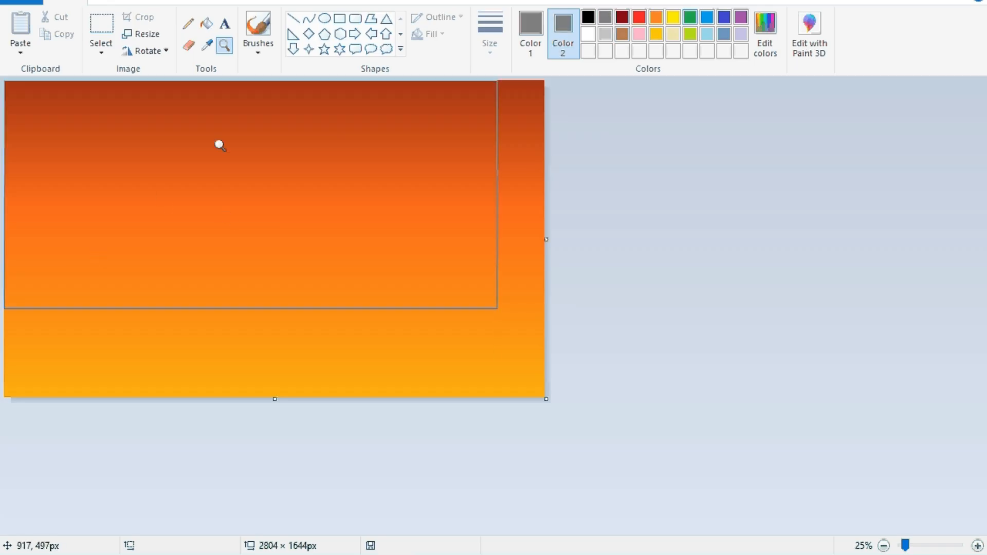
Set Color 1 to white and turn a thin full-width rectangular strip, about 2803 × 29 px, gray across the canvas middle.
click(531, 31)
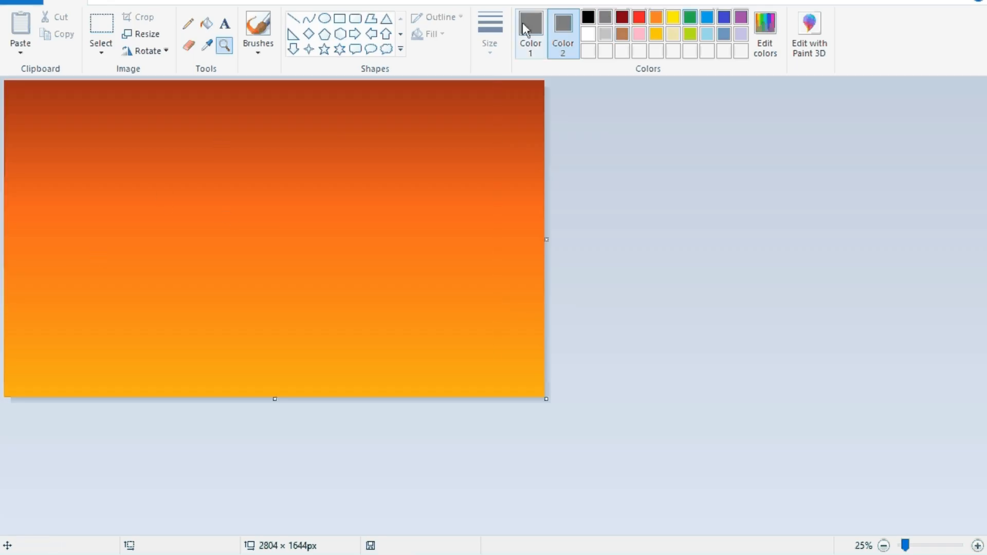
click(589, 34)
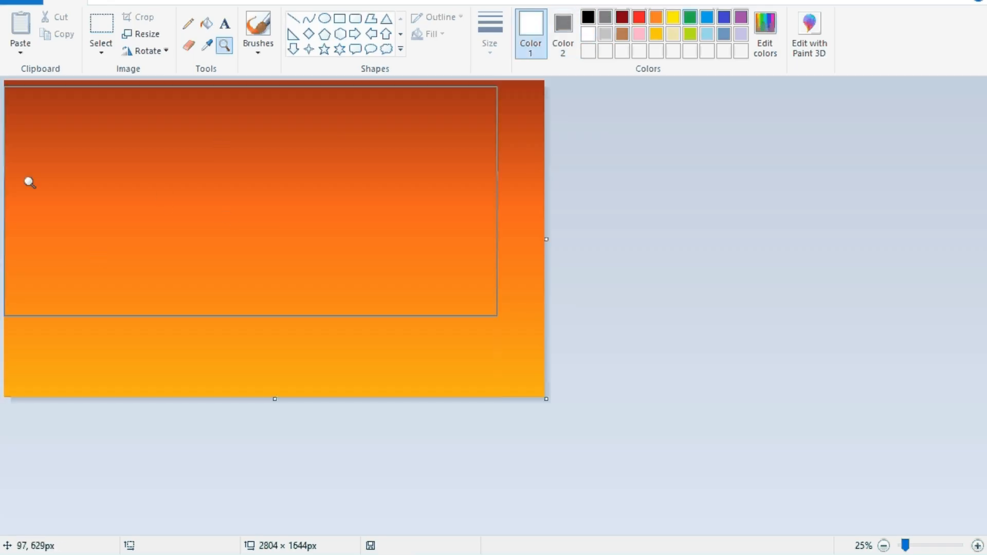
click(101, 52)
click(111, 87)
drag(4, 235, 582, 252)
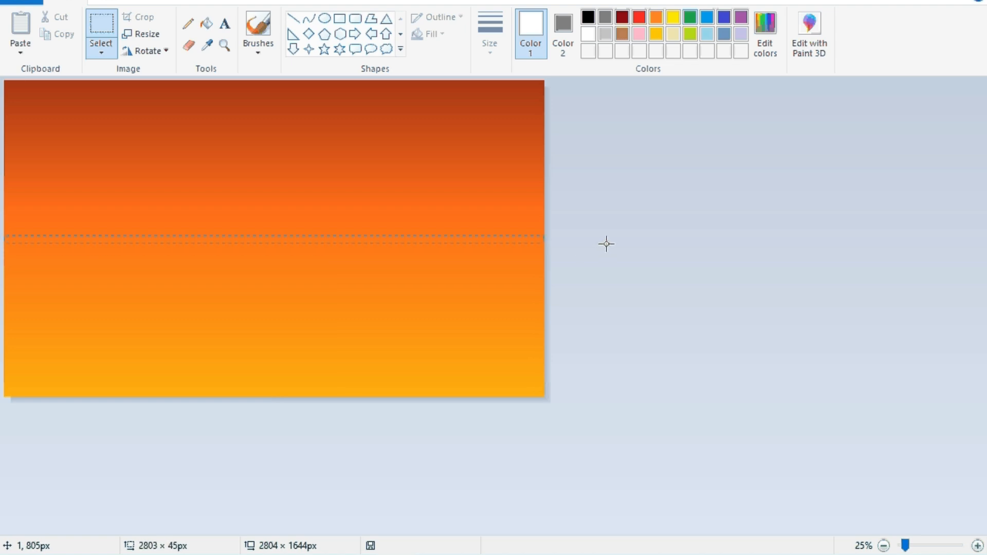
key(Delete)
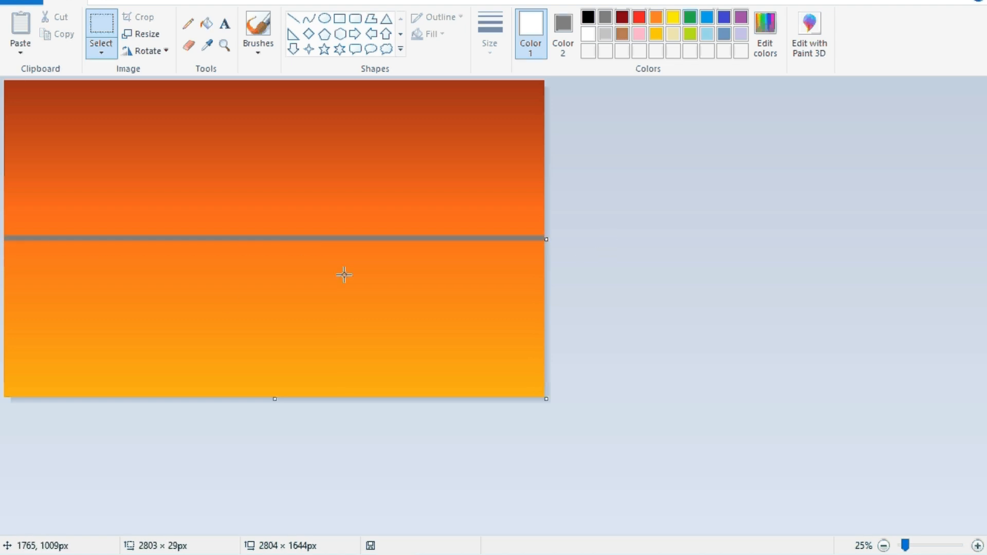
Outline a mountain about 977 px wide above the strip's left end with a free-form selection and clear it to gray.
click(98, 54)
click(113, 104)
mouse_move(5, 235)
mouse_down()
mouse_move(67, 139)
mouse_move(98, 138)
mouse_move(124, 179)
mouse_up()
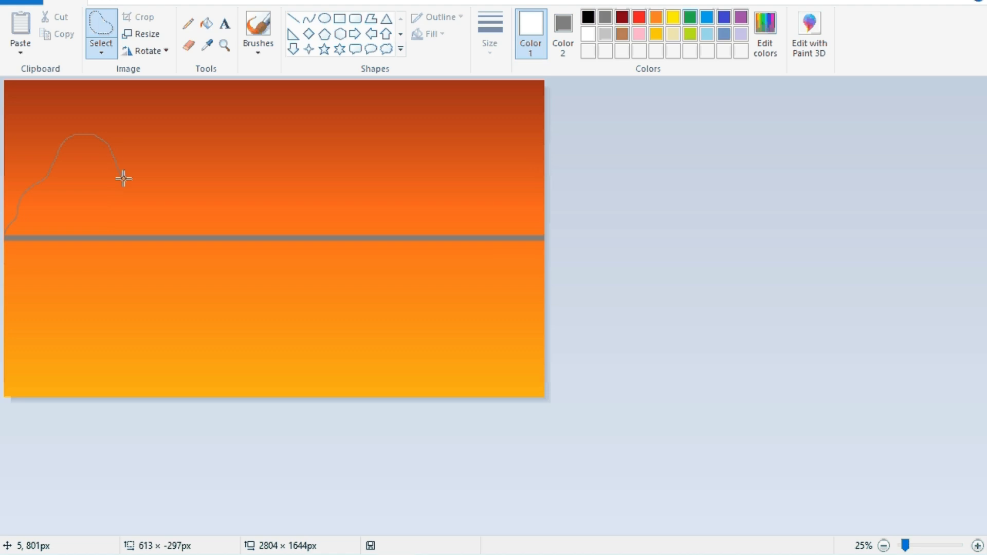
drag(190, 235, 194, 238)
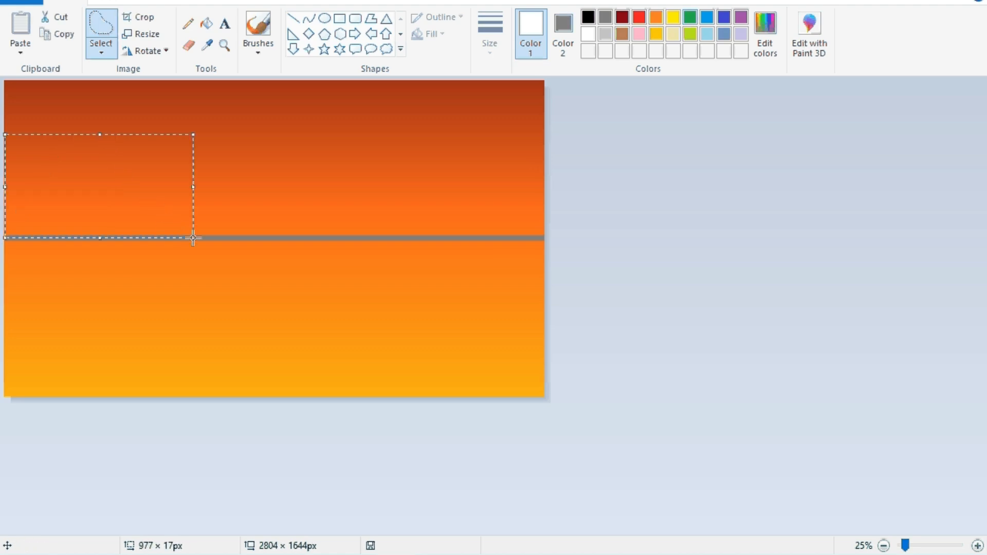
key(Delete)
Add a second, taller gray mountain overlapping the first one's right slope by clearing a free-form selection.
drag(133, 204, 150, 160)
mouse_move(161, 126)
mouse_down()
mouse_move(188, 94)
mouse_move(213, 94)
mouse_move(239, 131)
mouse_up()
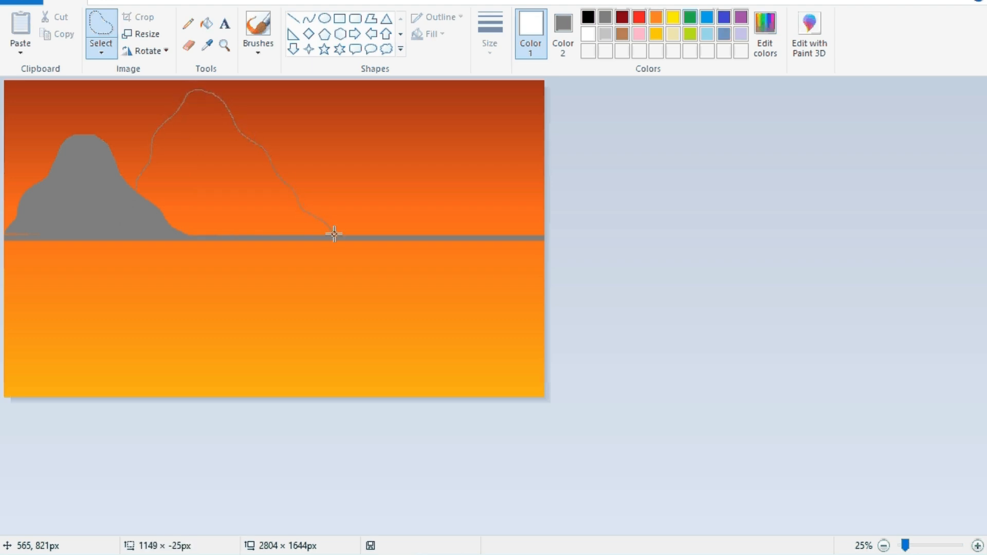
drag(319, 237, 265, 239)
drag(132, 204, 126, 209)
key(Delete)
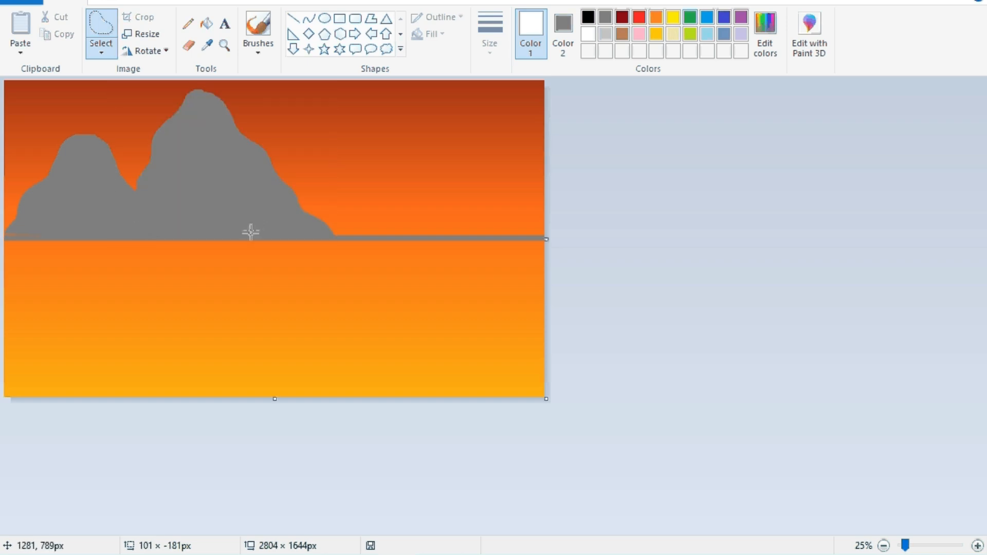
Add a third and a fourth gray mountain extending to the canvas's right edge by clearing free-form selections.
mouse_move(279, 127)
mouse_down()
mouse_move(297, 91)
mouse_move(316, 87)
mouse_move(379, 141)
mouse_move(396, 176)
mouse_up()
drag(254, 188, 271, 157)
key(Delete)
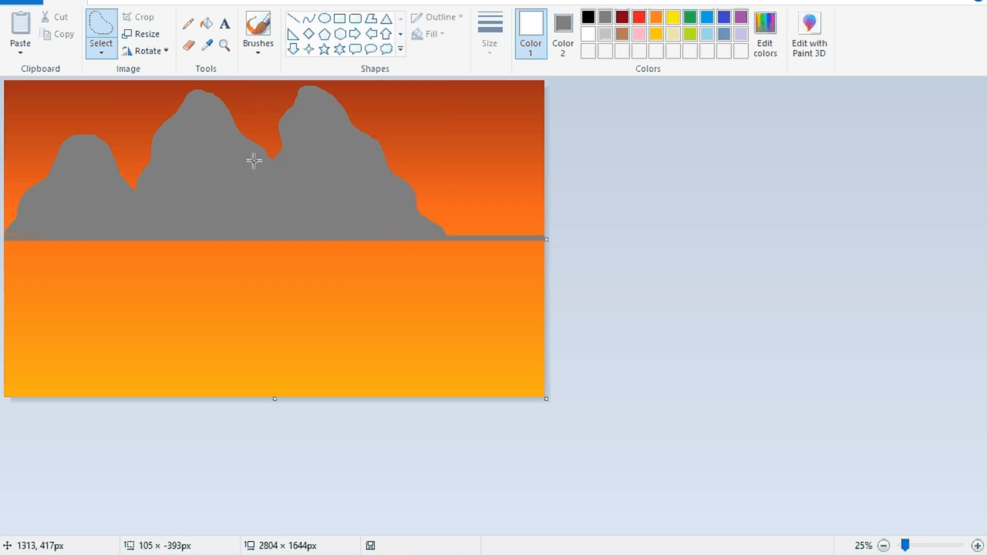
mouse_move(395, 173)
mouse_down()
mouse_move(416, 97)
mouse_move(440, 94)
mouse_move(540, 185)
mouse_move(547, 235)
mouse_move(512, 238)
mouse_move(394, 209)
mouse_move(392, 177)
mouse_up()
key(Delete)
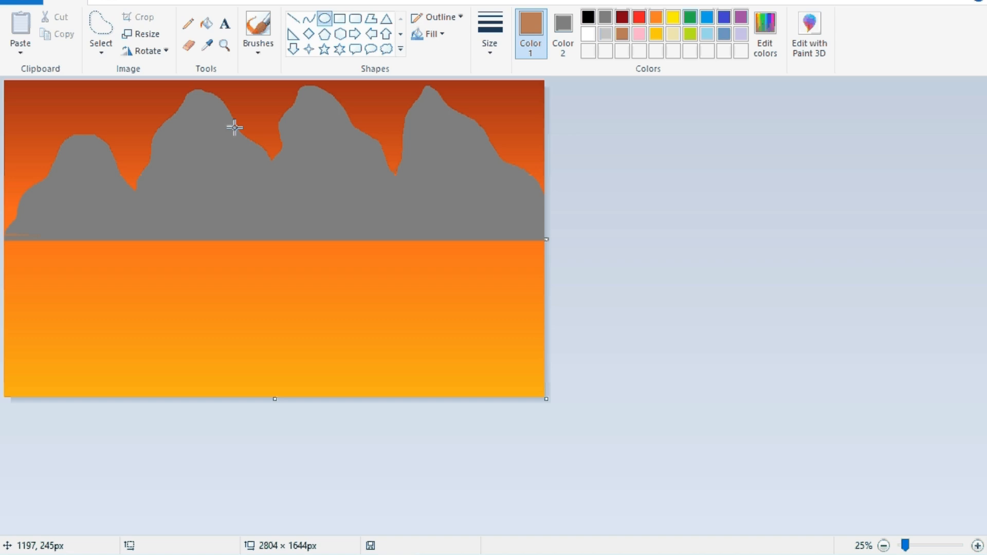
Draw an orange ellipse with Marker fill, about 361 × 269 px, and place it between the second and third peaks as the sun.
click(639, 22)
click(564, 23)
click(656, 17)
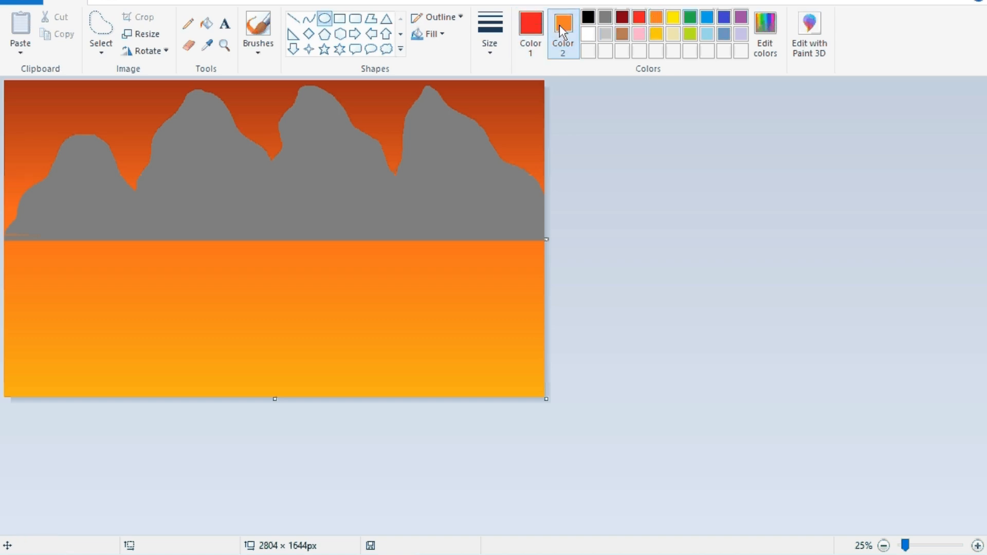
click(533, 26)
click(656, 17)
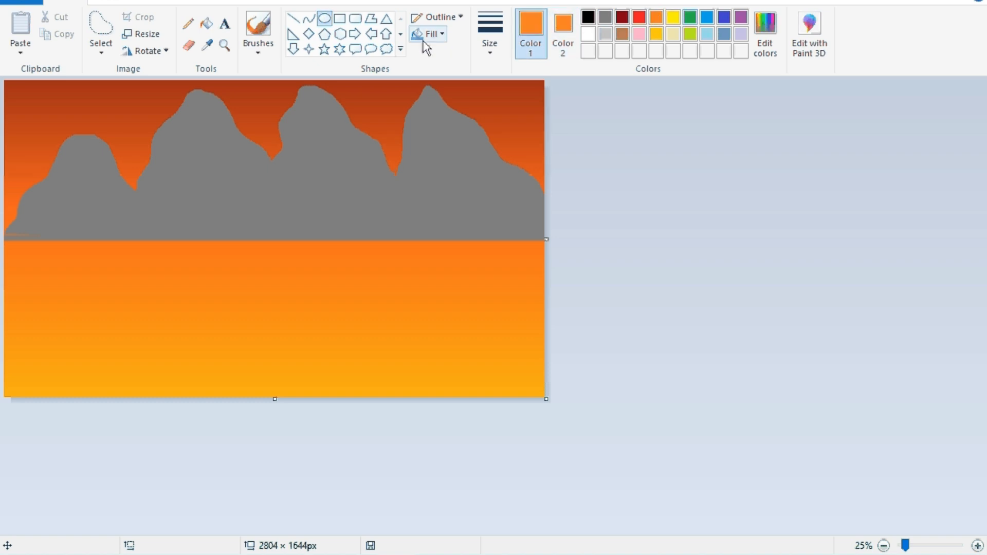
click(428, 35)
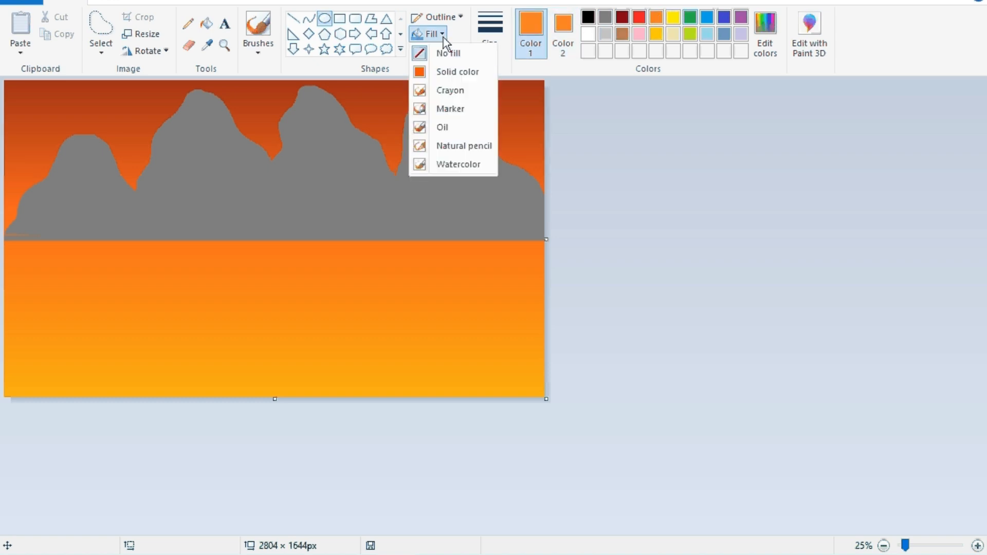
click(450, 112)
mouse_move(225, 279)
mouse_down()
mouse_move(268, 283)
mouse_move(295, 330)
mouse_move(269, 144)
mouse_up()
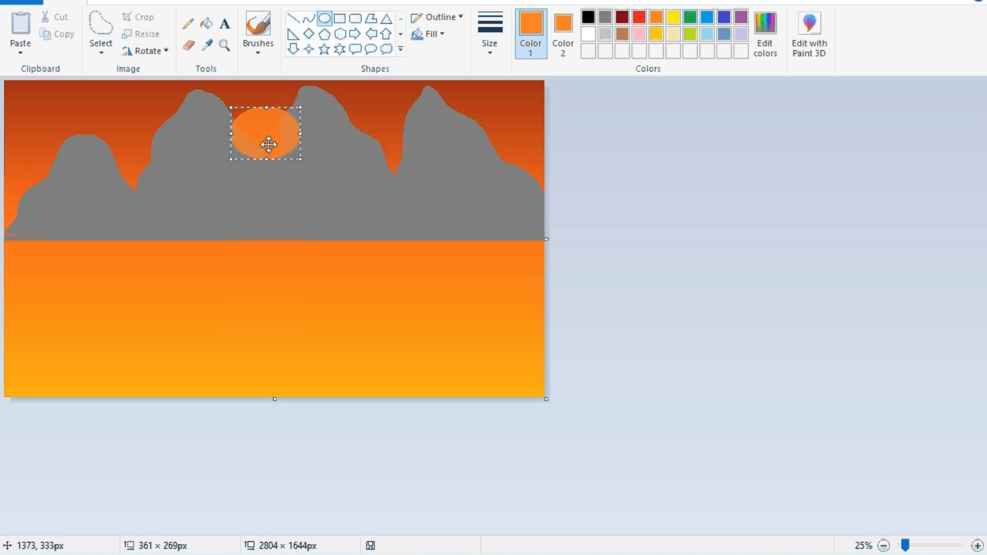
click(252, 196)
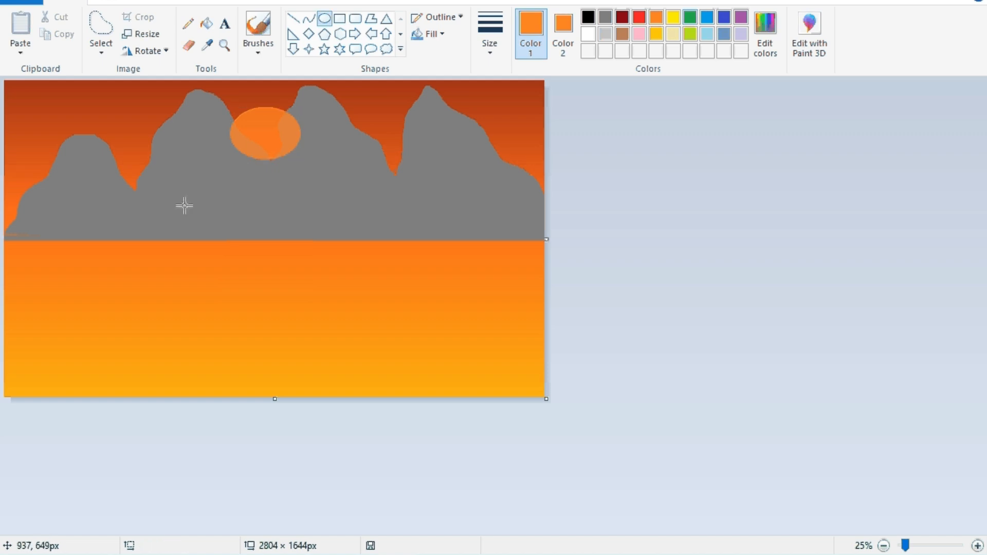
Set both colors to gray and clear the sun's parts overlapping the two neighbouring mountains with free-form selections.
click(224, 45)
click(266, 141)
click(478, 192)
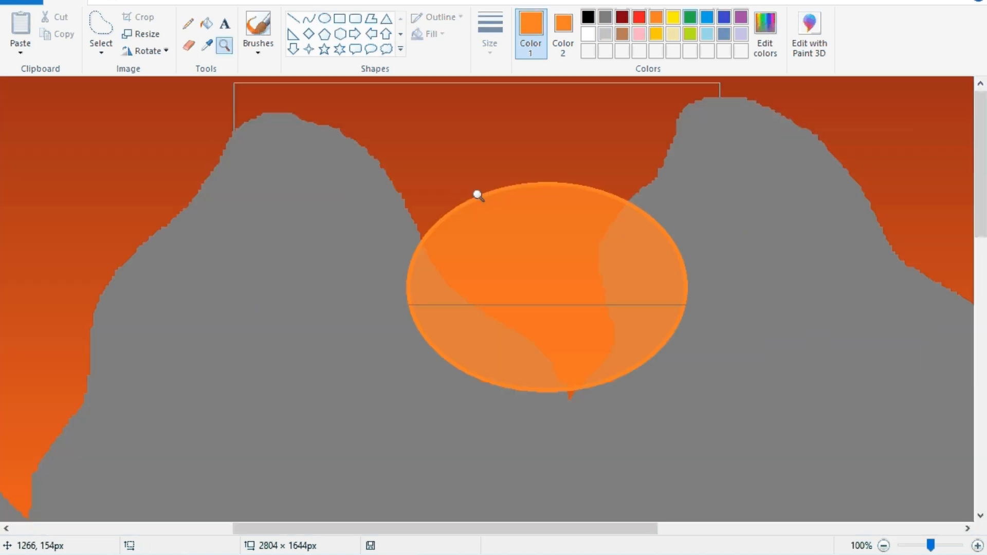
click(563, 35)
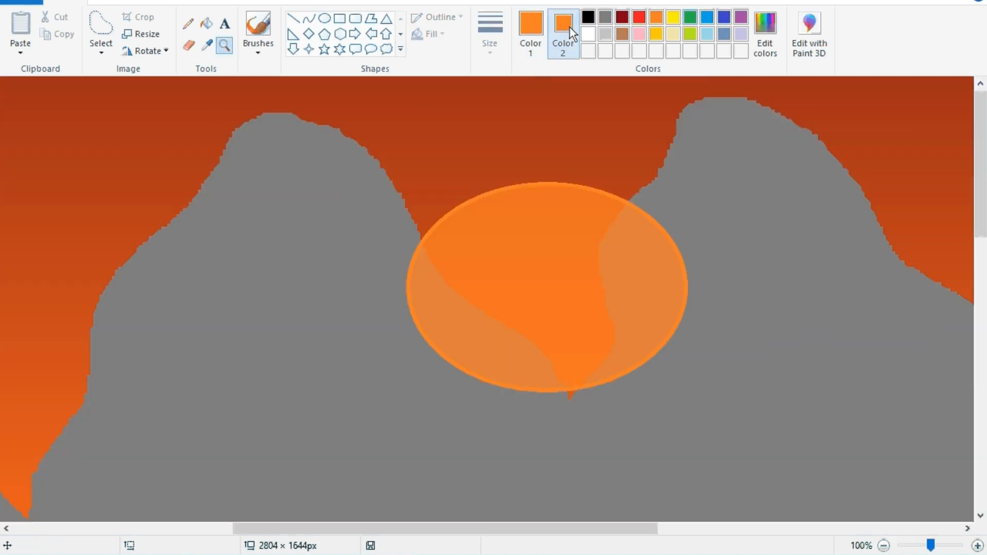
click(606, 18)
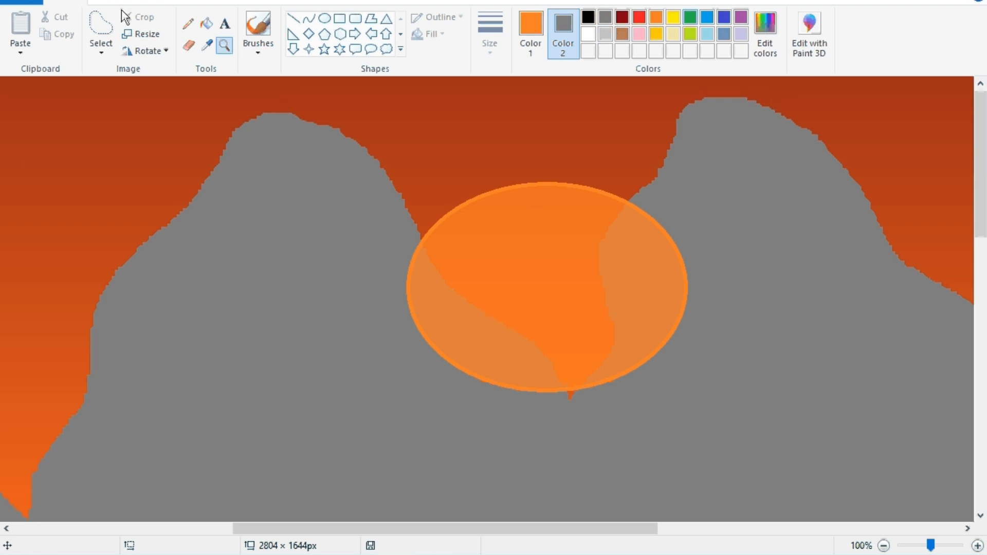
click(101, 26)
click(532, 29)
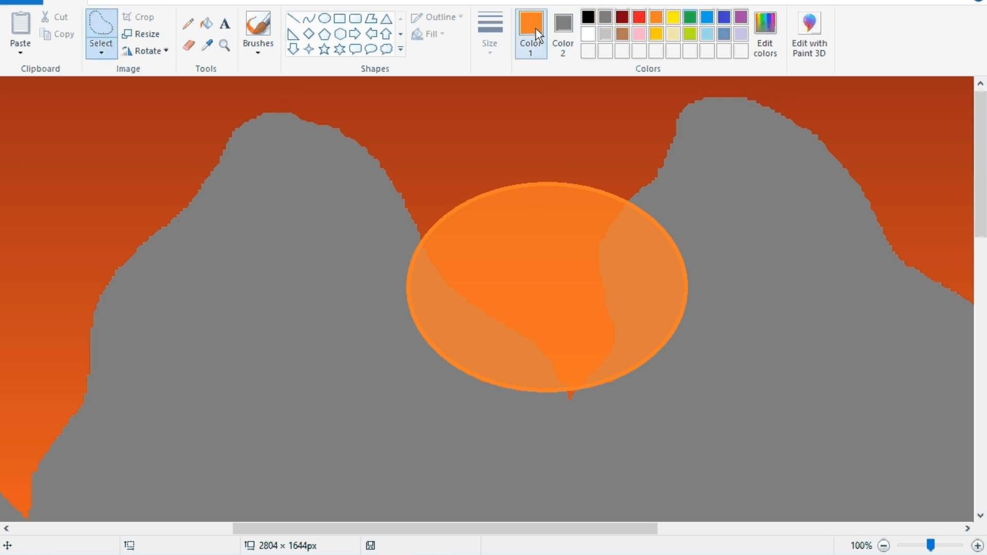
click(605, 18)
mouse_move(573, 394)
mouse_down()
mouse_move(615, 326)
mouse_move(600, 292)
mouse_move(615, 218)
mouse_move(692, 269)
mouse_move(595, 408)
mouse_move(468, 303)
mouse_move(419, 236)
mouse_move(393, 379)
mouse_move(569, 399)
mouse_move(573, 418)
mouse_up()
key(Delete)
key(Delete)
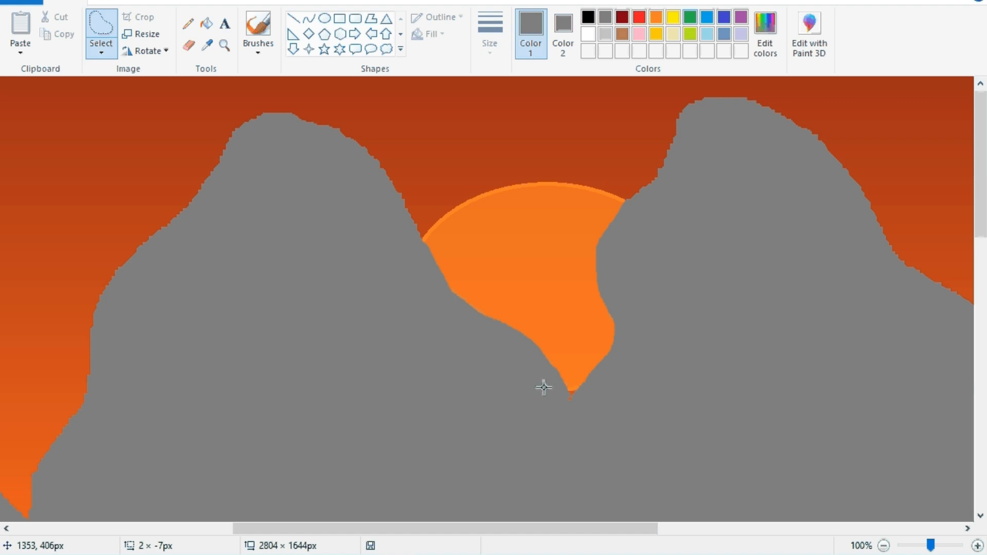
mouse_move(570, 384)
mouse_down()
mouse_move(564, 404)
mouse_move(543, 406)
mouse_up()
key(Delete)
click(225, 46)
right_click(312, 254)
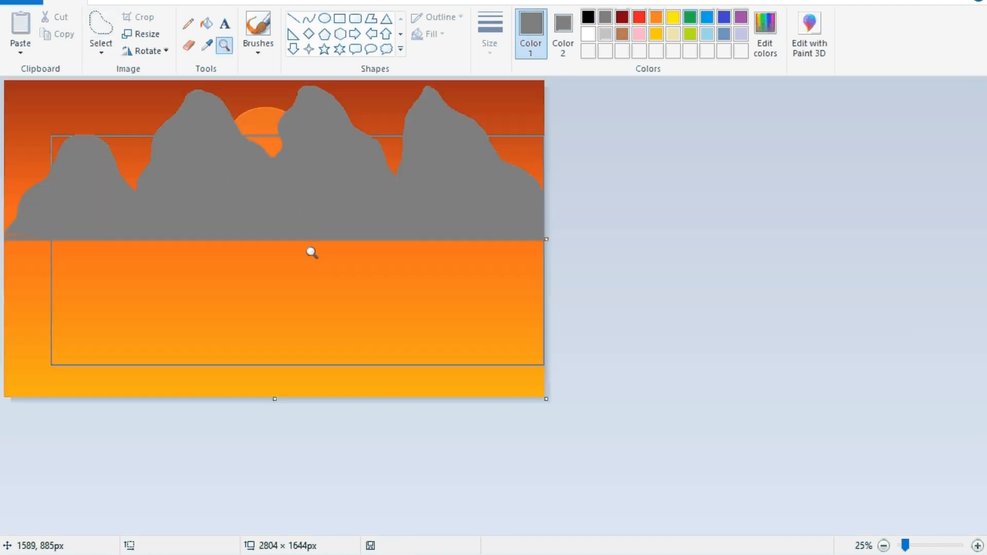
Draw indigo lines outlining the house's gable and long slanted roof below the mountains.
drag(195, 266, 126, 336)
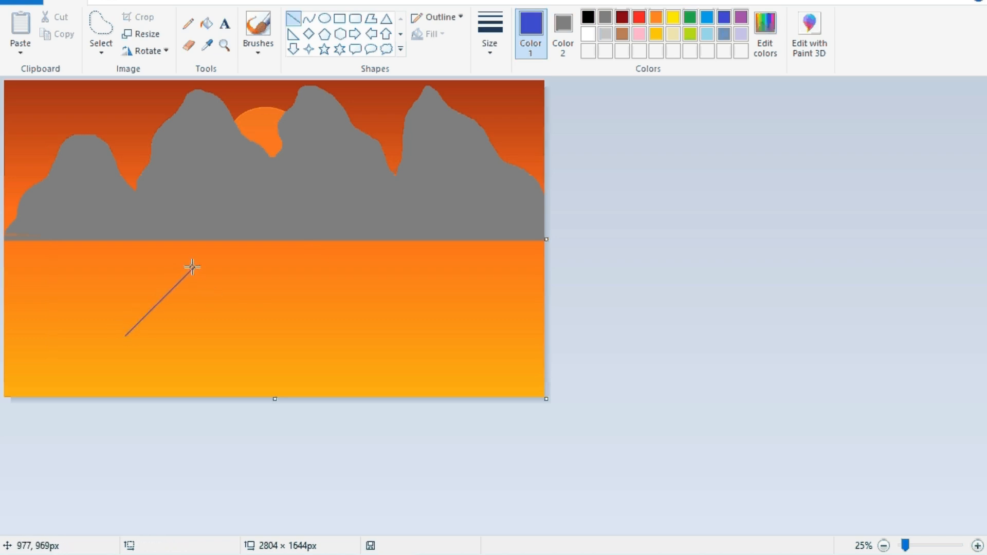
drag(193, 266, 259, 333)
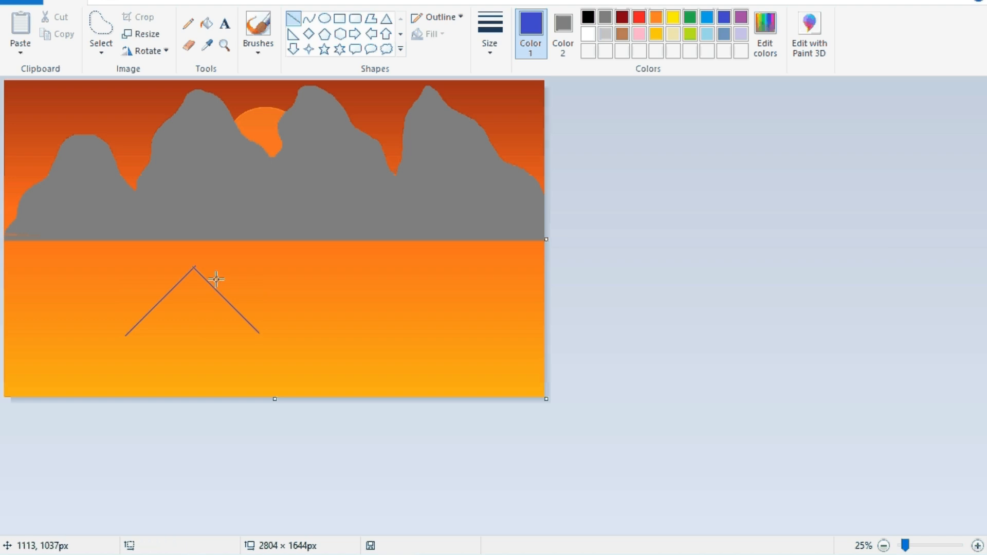
drag(194, 266, 139, 366)
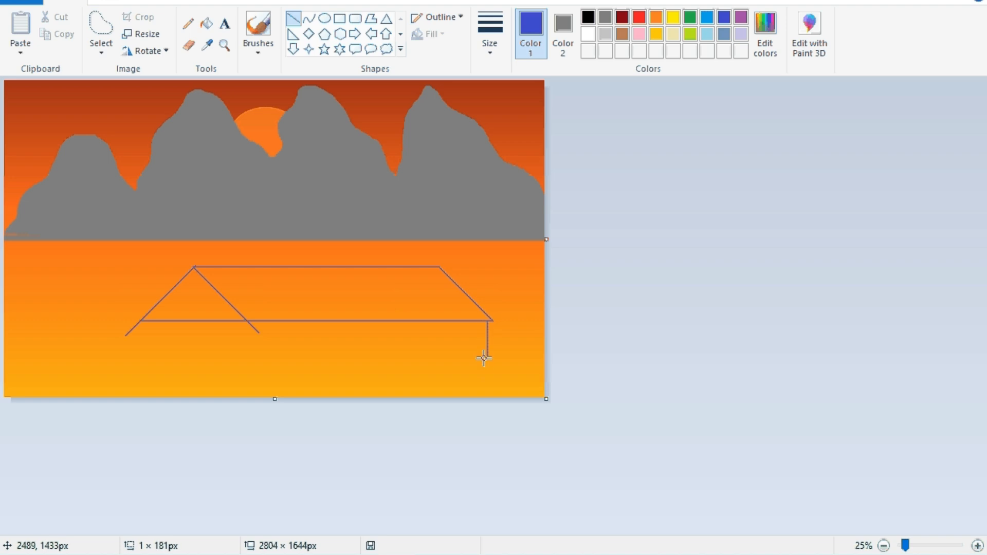
Draw the house's vertical wall lines down from the eaves and join them with a horizontal base line.
drag(483, 382, 483, 389)
click(247, 324)
drag(248, 322, 253, 389)
click(127, 339)
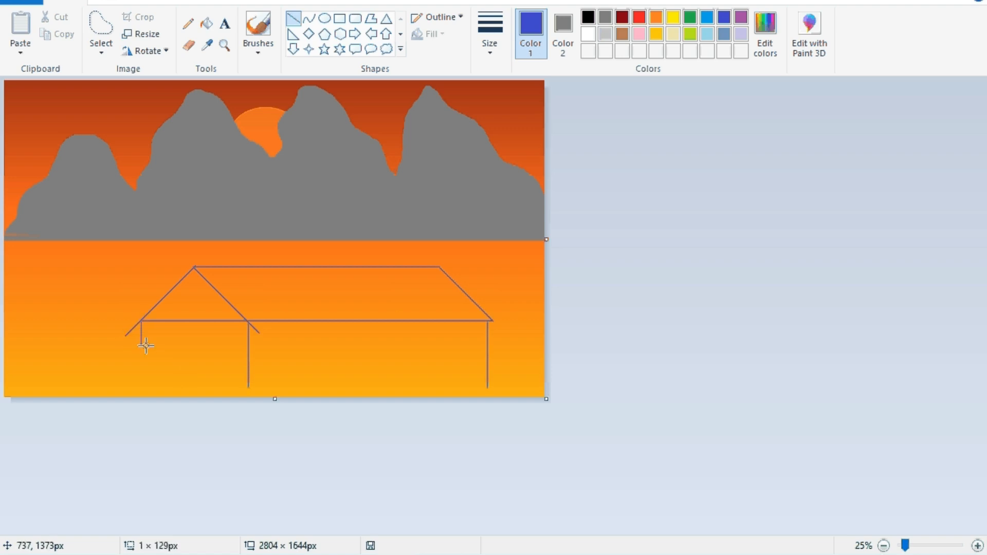
drag(150, 382, 478, 392)
click(154, 390)
Turn the long roof panel gray by clearing a free-form selection traced along its outline.
scroll(487, 392, up, 1)
click(101, 51)
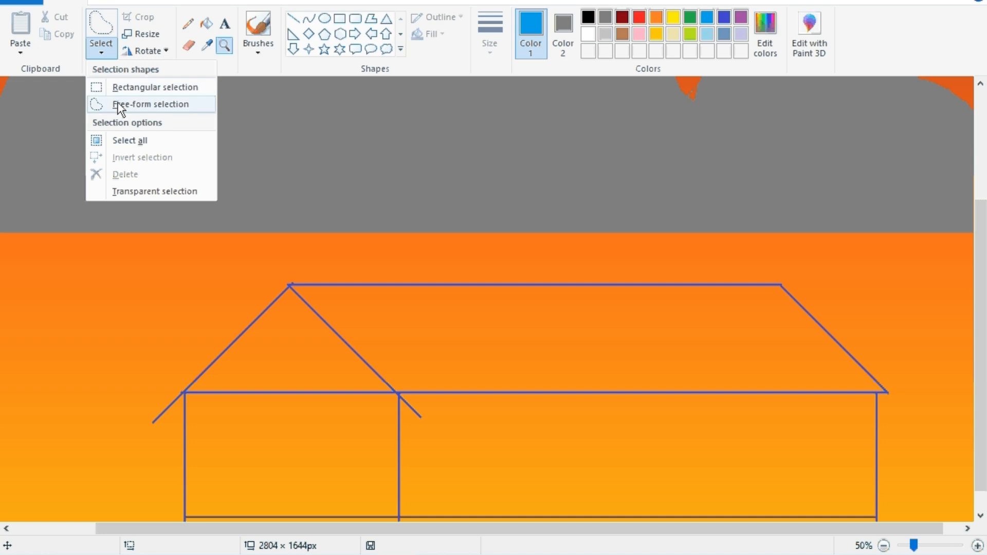
click(117, 103)
mouse_move(879, 392)
mouse_down()
mouse_move(472, 393)
mouse_move(292, 284)
mouse_up()
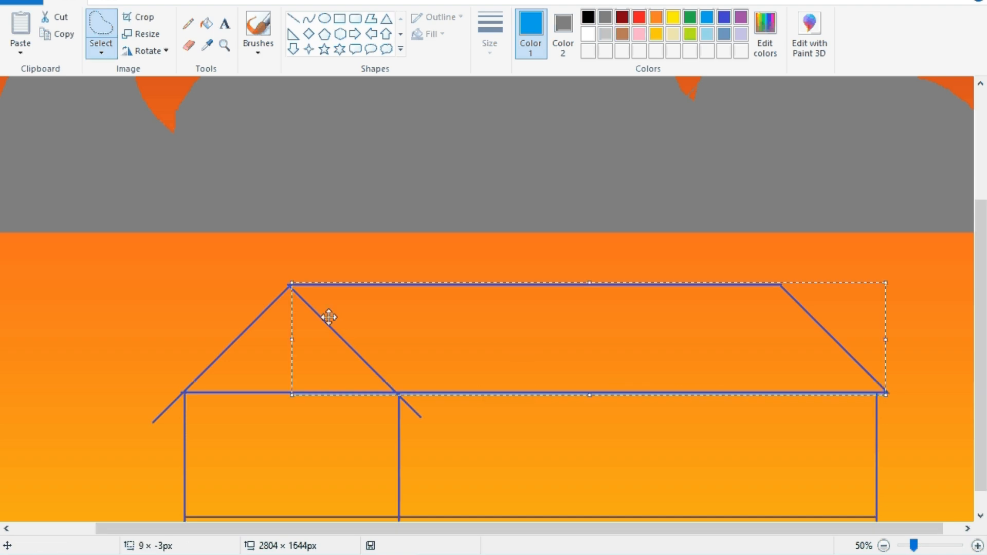
key(Delete)
click(189, 45)
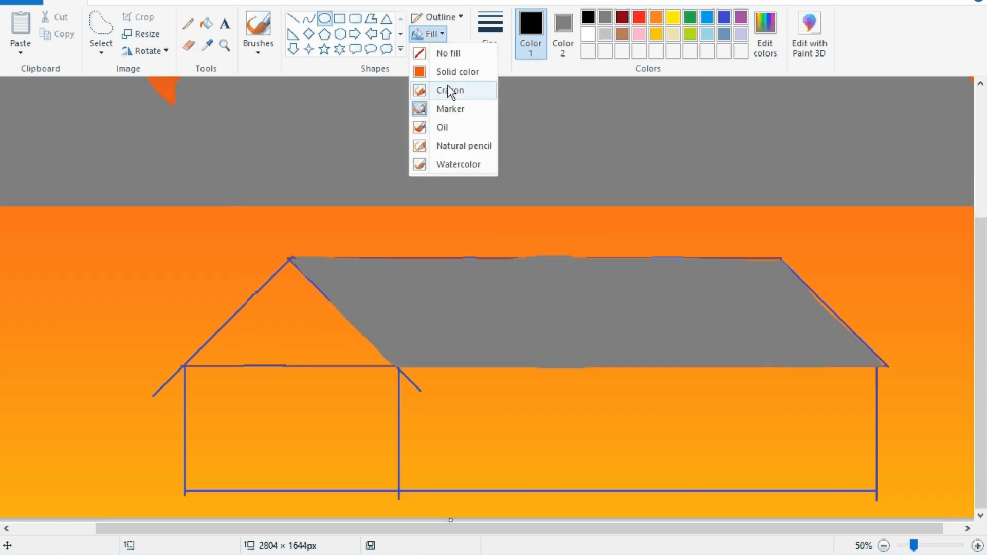
Draw a gray ellipse with Solid color fill, about 141 × 113 px, inside the gable as a round window.
click(451, 93)
drag(264, 305, 312, 332)
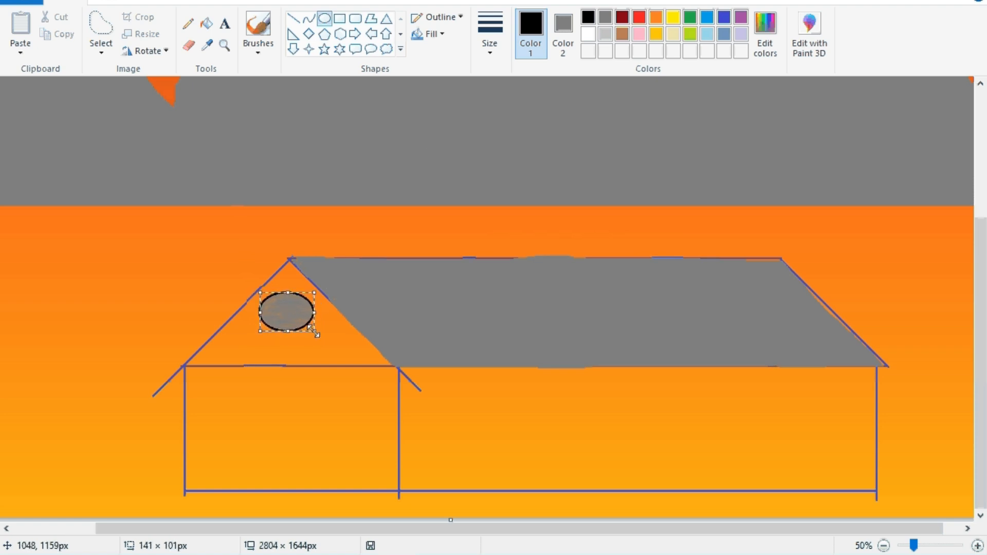
click(441, 37)
click(451, 92)
click(442, 38)
click(450, 71)
click(605, 17)
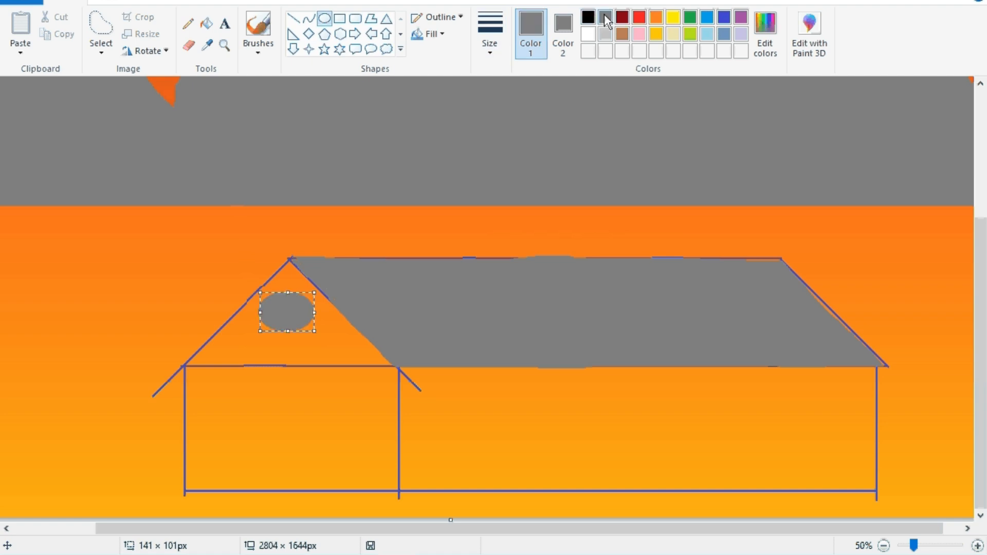
drag(288, 332, 288, 336)
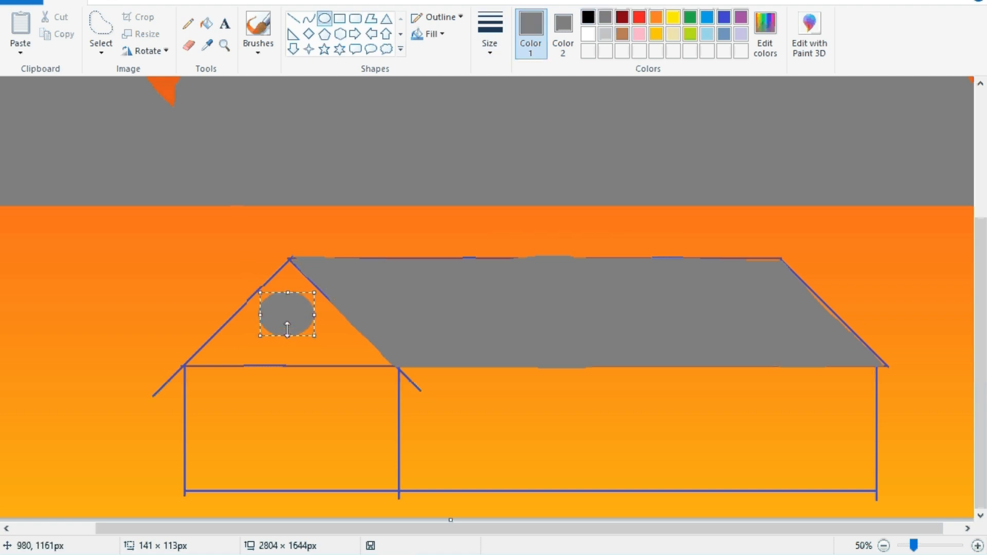
click(141, 263)
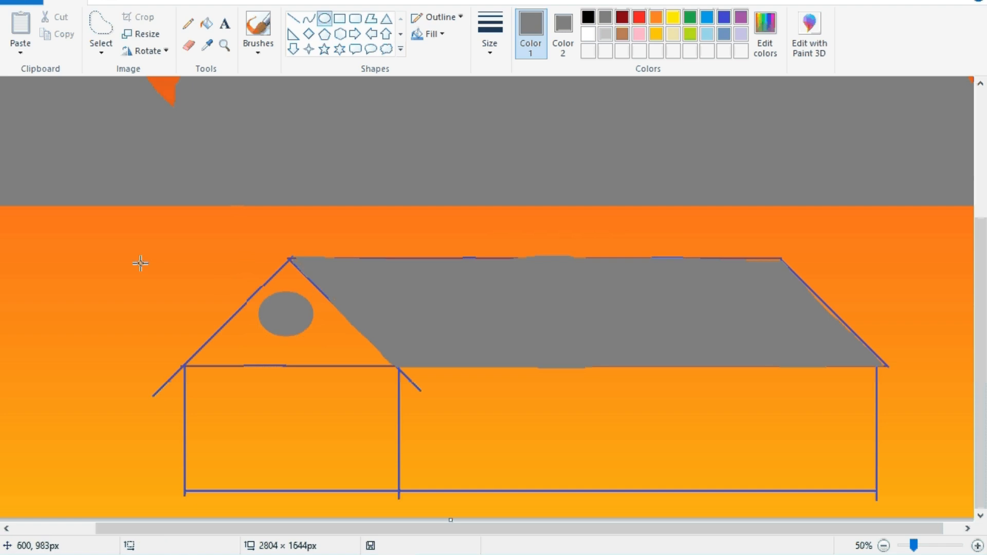
Draw a brown brick with a light gray outline, about 191 × 89 px, at the long wall's upper-left corner and copy it.
click(340, 19)
drag(399, 367, 472, 401)
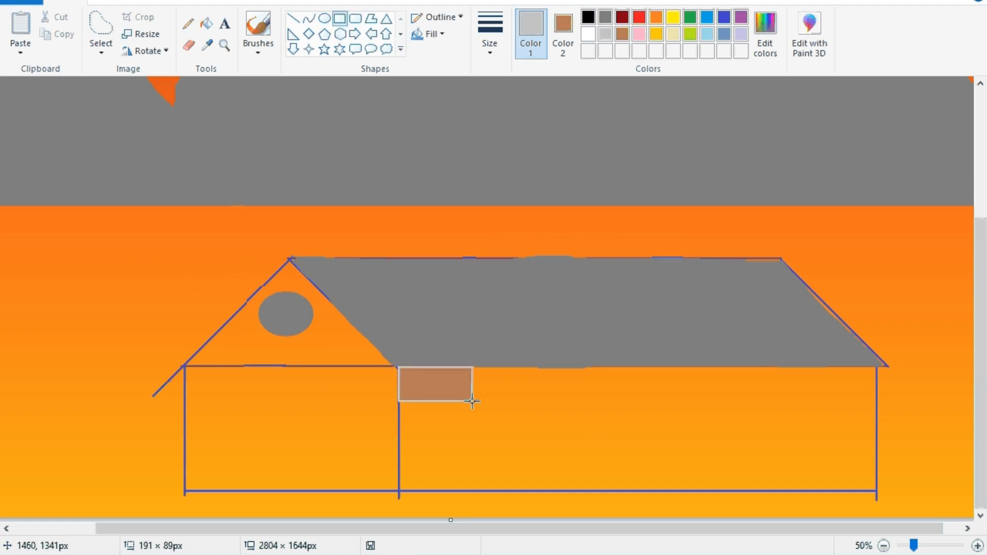
click(481, 348)
click(101, 51)
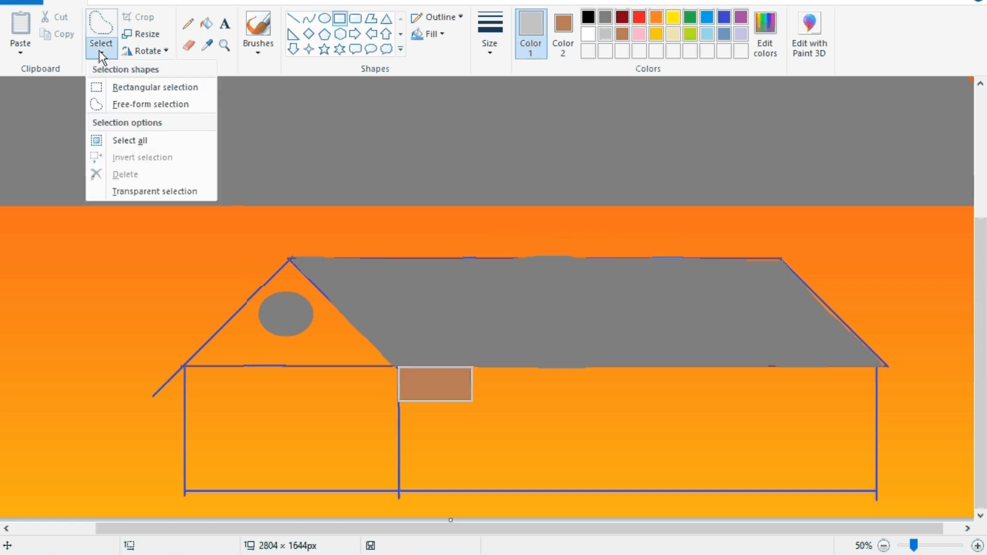
click(154, 86)
drag(396, 366, 472, 402)
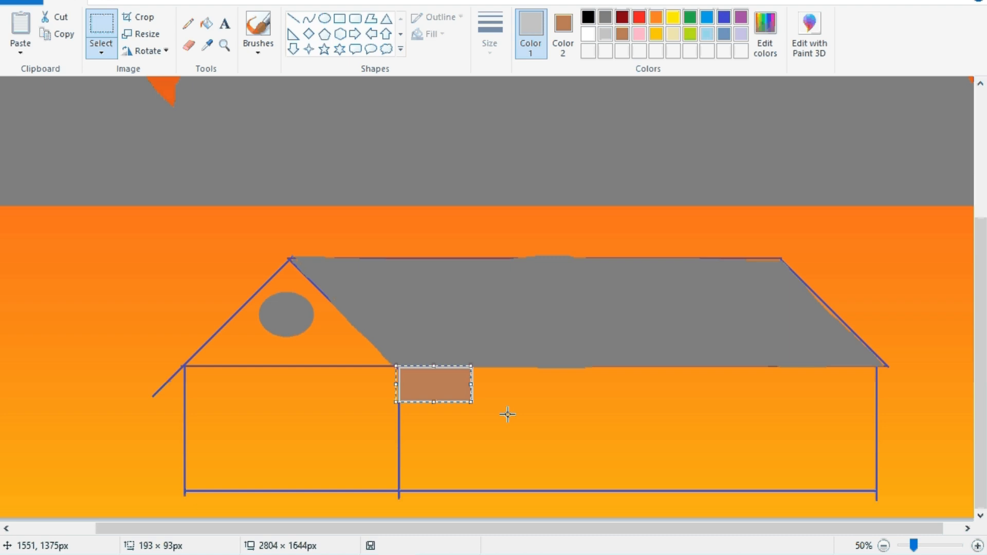
key(ctrl+c)
key(ctrl+v)
drag(77, 111, 532, 390)
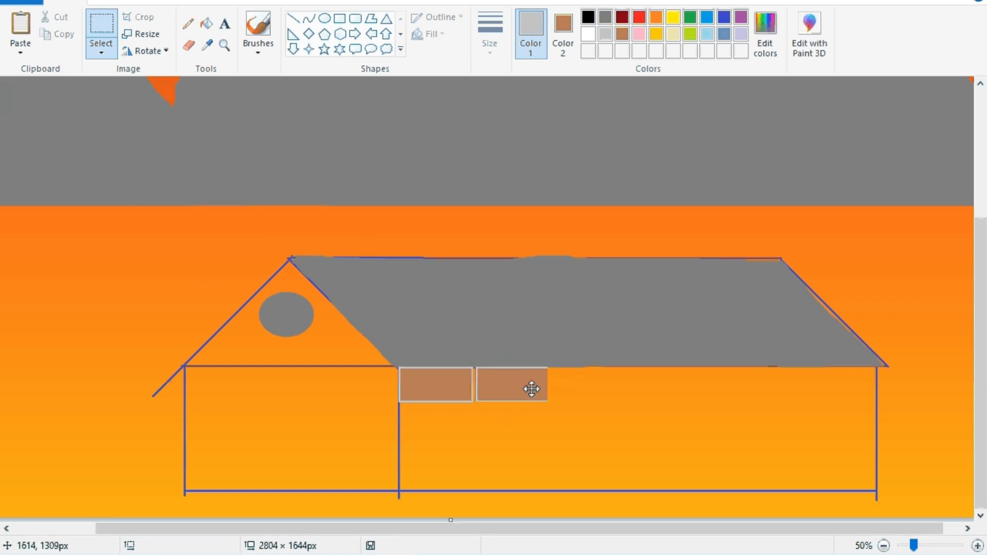
click(102, 51)
click(154, 191)
click(402, 403)
click(101, 51)
click(129, 191)
key(ctrl+v)
drag(28, 99, 502, 394)
click(148, 50)
click(174, 123)
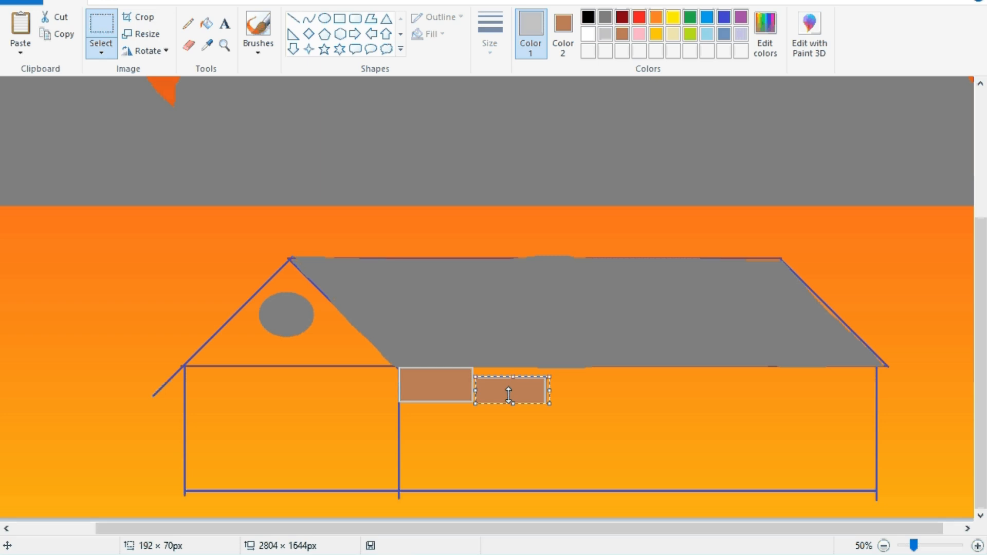
key(Delete)
Paste a copy of the brick, flip it and set it flush against the first brick's right edge.
key(ctrl+v)
click(101, 53)
click(154, 51)
click(163, 137)
drag(505, 384, 507, 385)
click(438, 476)
Copy the two-brick pair and paste it twice to extend the first row along the eaves.
drag(397, 368, 489, 407)
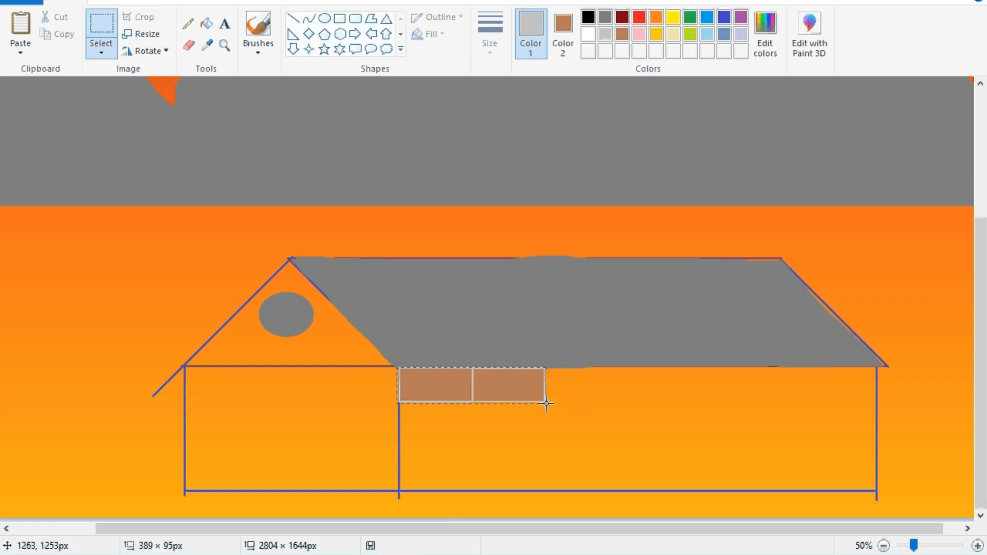
key(ctrl+c)
key(ctrl+v)
drag(81, 99, 623, 387)
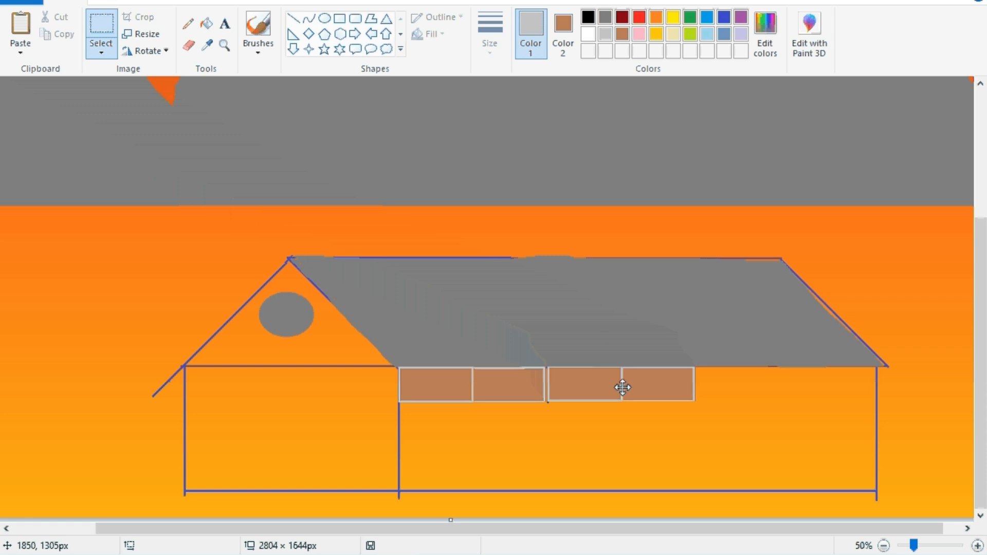
click(566, 304)
key(ctrl+v)
drag(65, 98, 754, 386)
click(732, 431)
Copy a single brick and narrow the pasted copy to fill the gap at the first row's right end.
drag(766, 367, 840, 403)
key(ctrl+c)
key(ctrl+v)
drag(59, 96, 863, 385)
drag(803, 384, 837, 387)
click(777, 423)
key(ctrl+v)
drag(36, 98, 832, 412)
key(ctrl+v)
drag(44, 97, 415, 136)
click(778, 165)
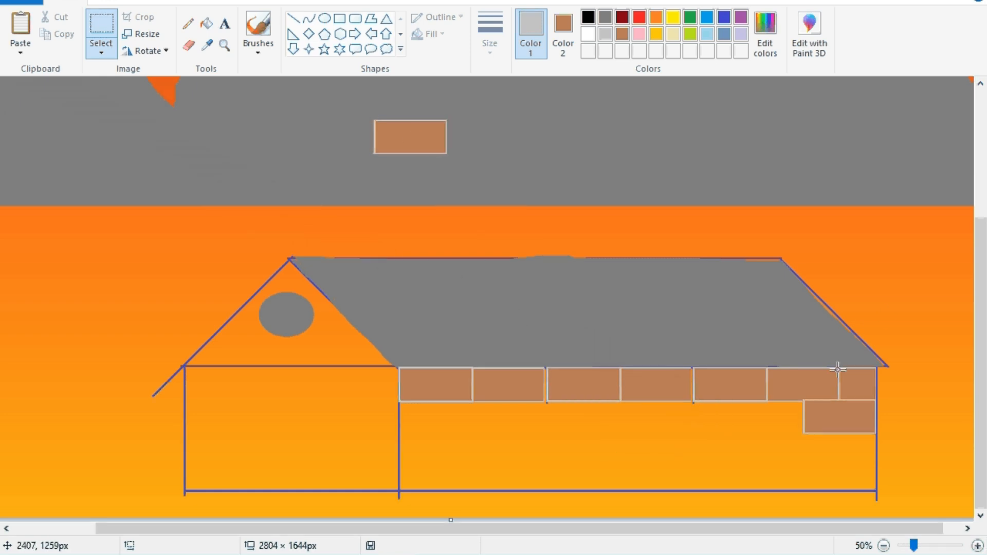
drag(876, 399, 877, 400)
click(673, 383)
key(ctrl+z)
key(ctrl+z)
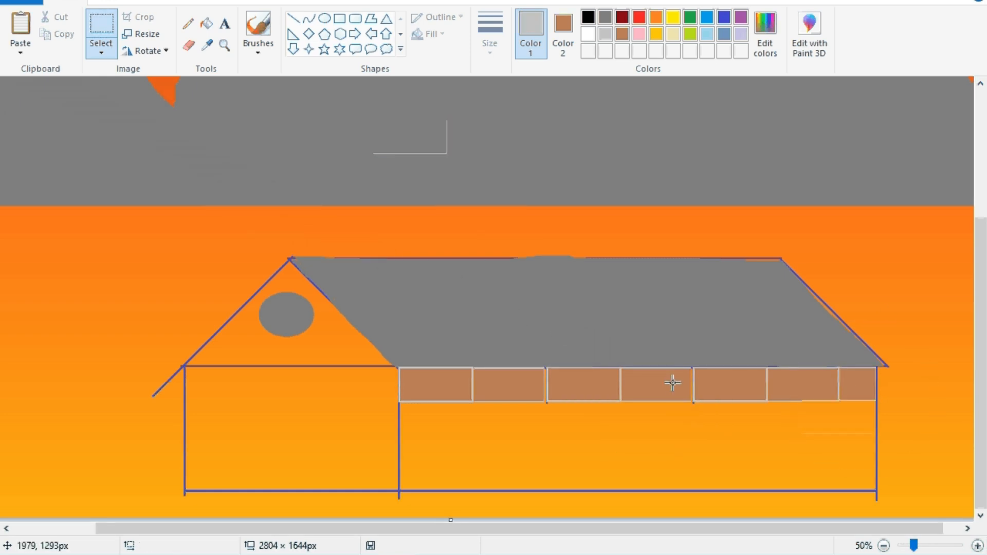
scroll(276, 269, down, 2)
scroll(416, 368, up, 2)
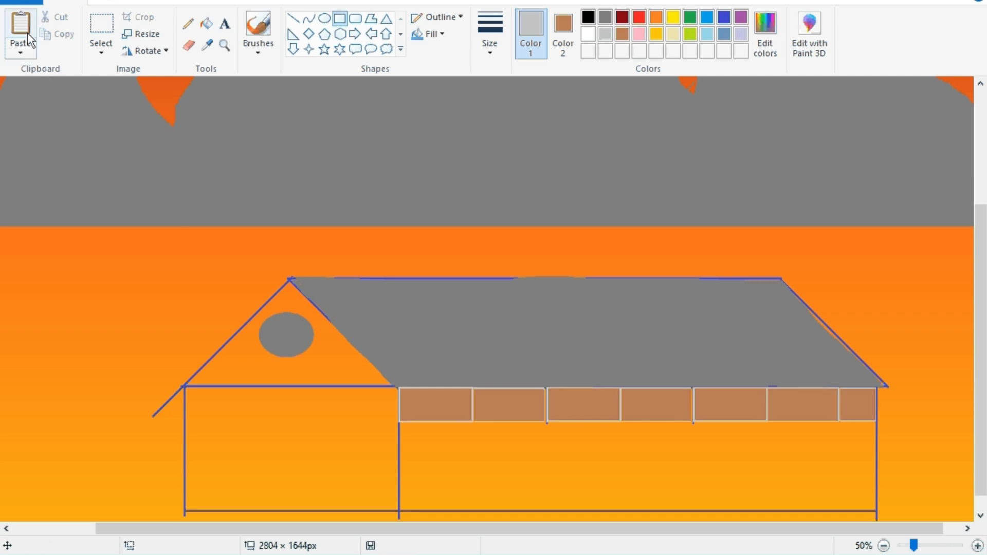
Copy a full brick from the first row and place the copy at the right end of a second row.
drag(847, 412, 849, 413)
click(766, 394)
drag(768, 392, 840, 433)
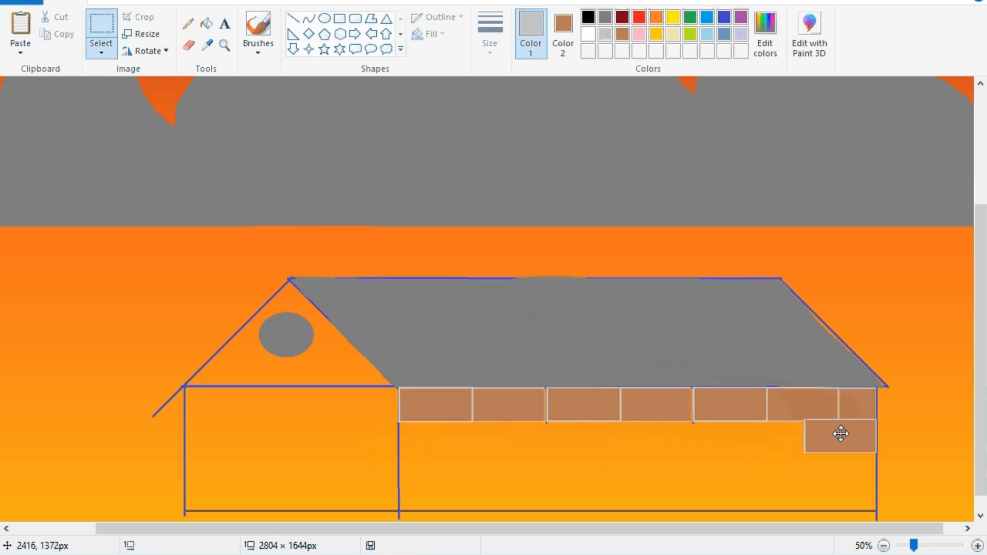
click(791, 403)
Paste three more bricks side by side, continuing the second row leftward with staggered joints.
key(ctrl+v)
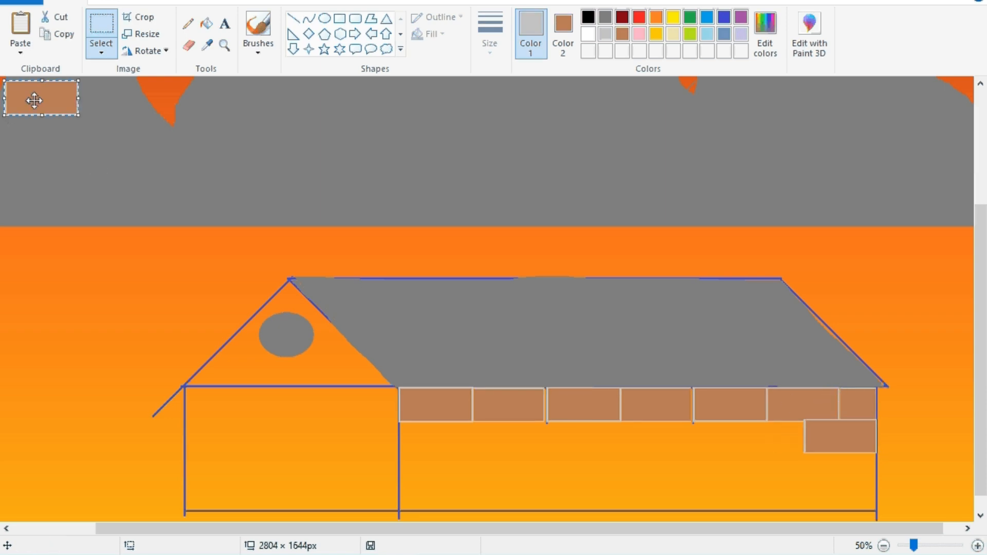
drag(36, 99, 760, 439)
key(ctrl+v)
drag(37, 103, 698, 438)
key(ctrl+v)
drag(39, 98, 628, 438)
Paste two more bricks to carry the second row almost to the long wall's left edge.
key(ctrl+v)
drag(42, 113, 42, 378)
key(ctrl+z)
drag(39, 97, 548, 436)
click(487, 326)
key(ctrl+v)
drag(37, 95, 474, 436)
click(460, 189)
Fill the second row's remaining left gap with a partial brick and copy both brick rows.
key(ctrl+v)
drag(40, 98, 881, 451)
click(457, 476)
key(ctrl+c)
key(ctrl+v)
drag(165, 116, 560, 491)
scroll(559, 492, down, 1)
drag(640, 502, 642, 490)
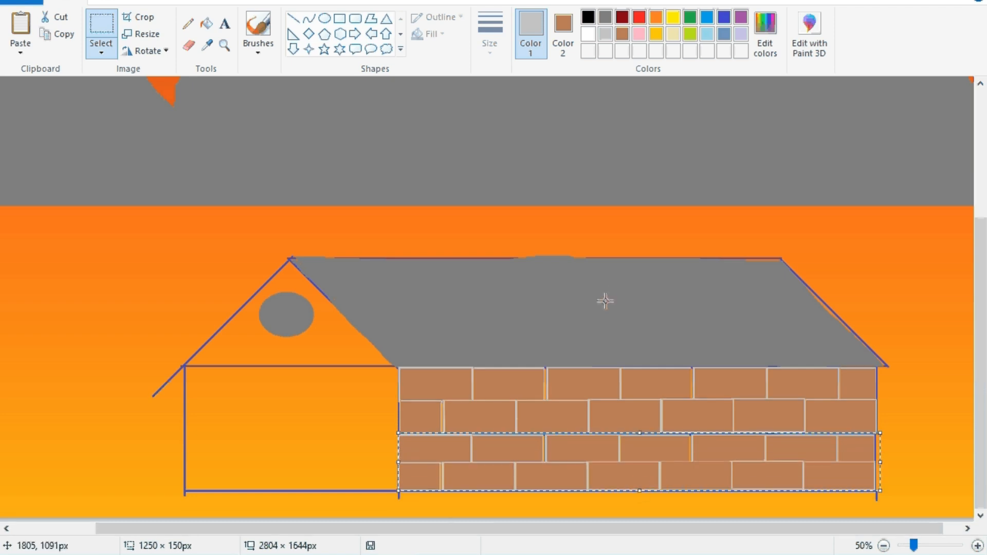
click(598, 327)
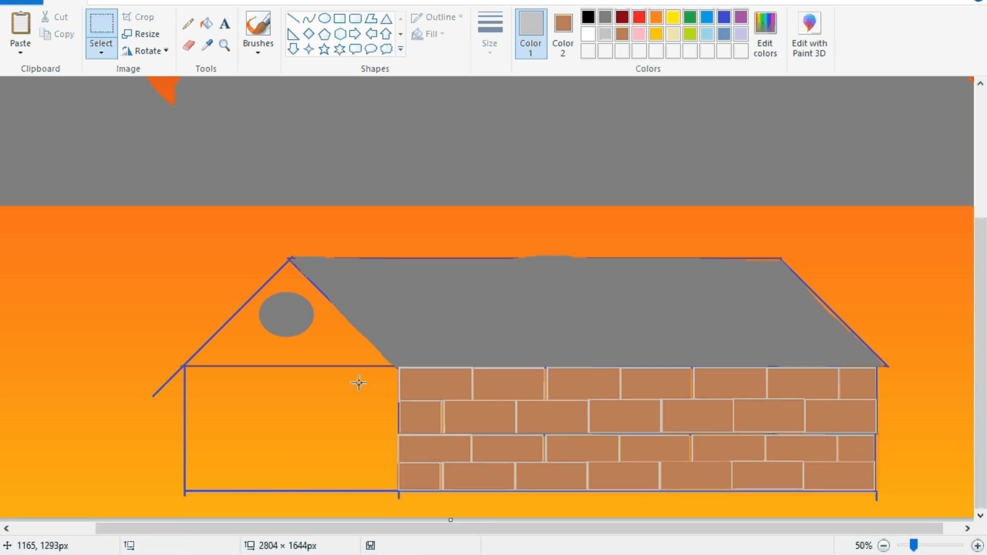
key(ctrl+z)
Paste the two copied brick rows beneath the existing ones and shrink them to fit the wall's base.
key(ctrl+v)
drag(282, 114, 679, 464)
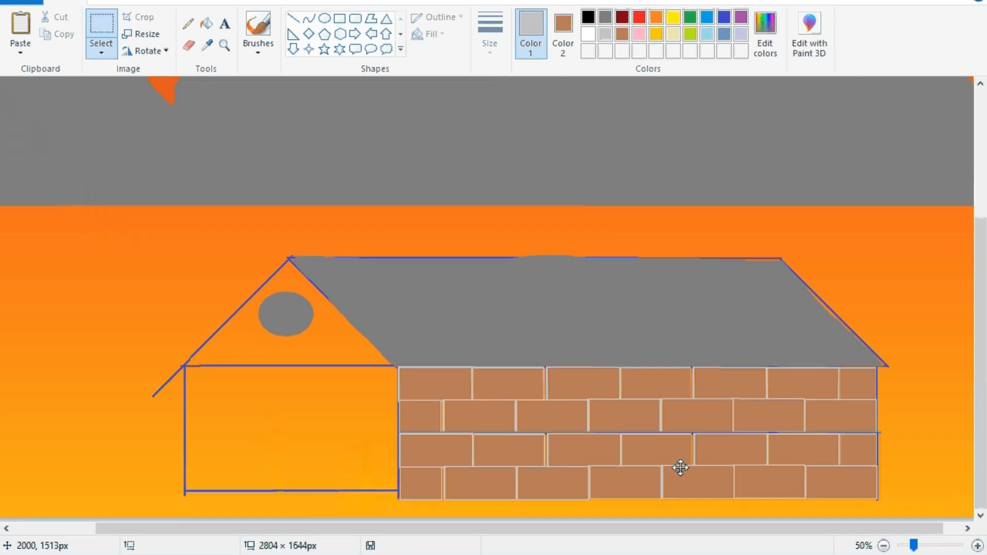
drag(881, 467, 876, 468)
drag(638, 500, 639, 492)
click(370, 451)
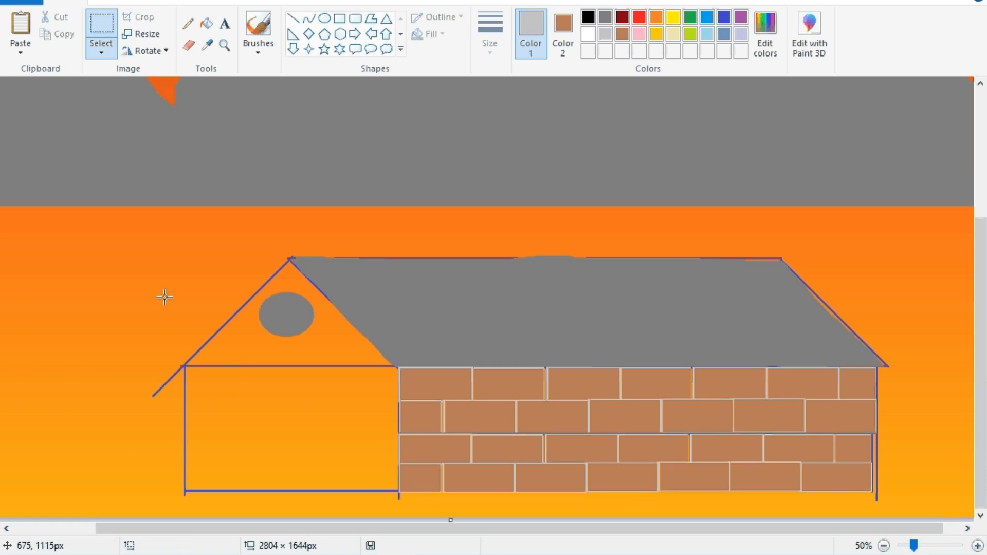
Draw a lavender rectangle with a white outline in the front wall beside the brick wall as the door.
click(563, 26)
click(740, 34)
click(524, 31)
click(588, 34)
click(339, 18)
drag(285, 368, 397, 489)
drag(337, 427, 331, 427)
click(259, 340)
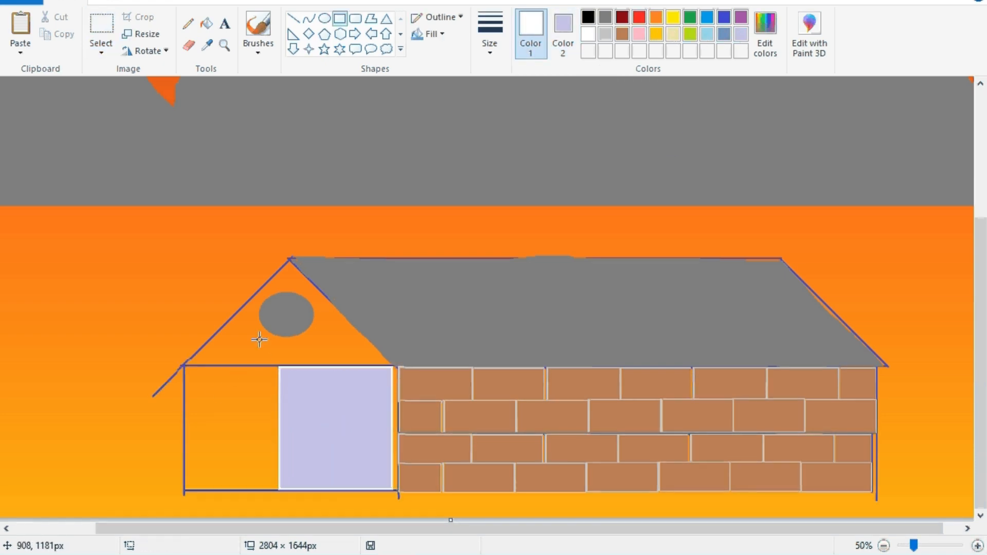
Draw a thick gray vertical line splitting the door into two panels and add a gray handle across it.
click(293, 19)
click(605, 17)
click(490, 31)
click(495, 170)
drag(333, 366, 333, 489)
drag(320, 426, 343, 427)
click(333, 425)
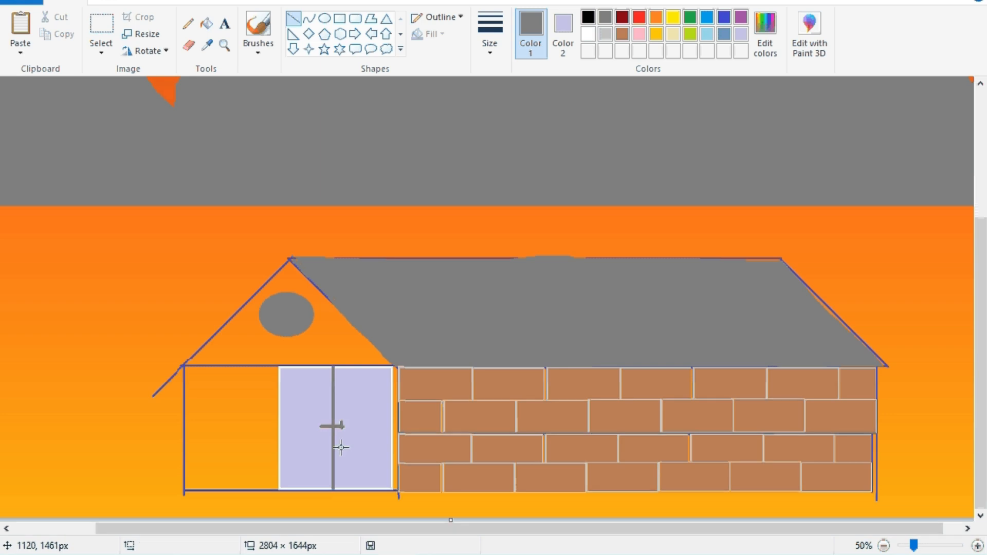
scroll(320, 369, up, 1)
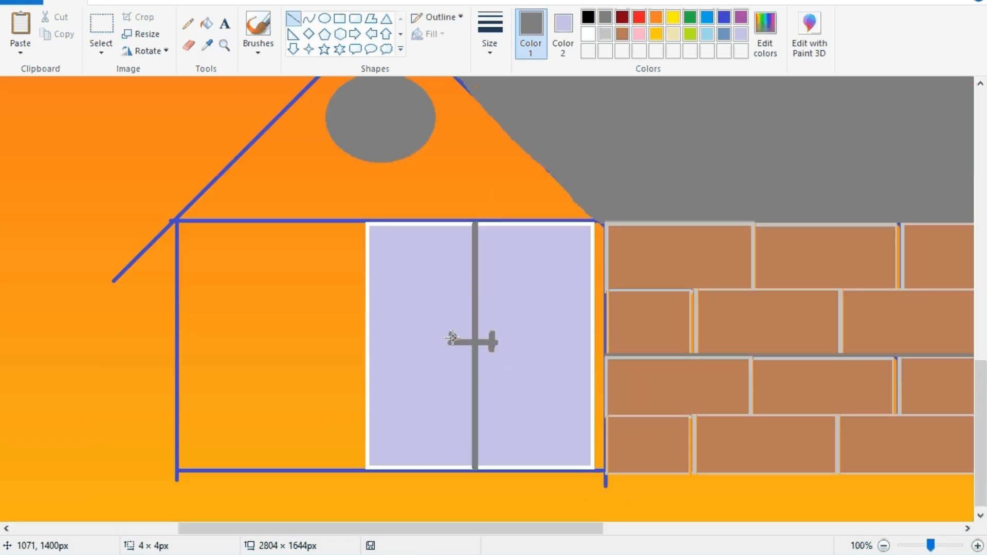
click(225, 45)
right_click(330, 306)
Resize the pasted brick section to about 242 × 324 px so it fills the front wall left of the door.
click(293, 19)
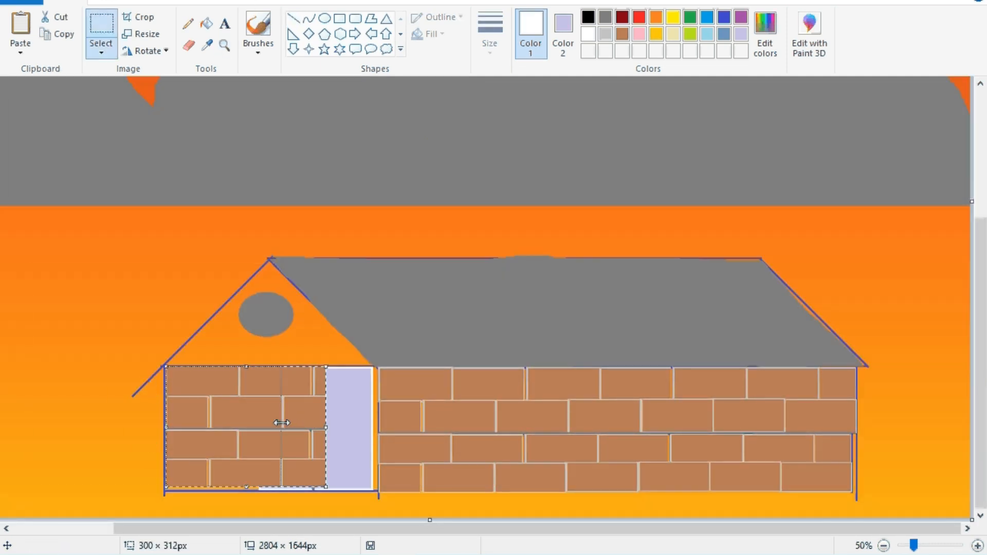
drag(281, 423, 260, 428)
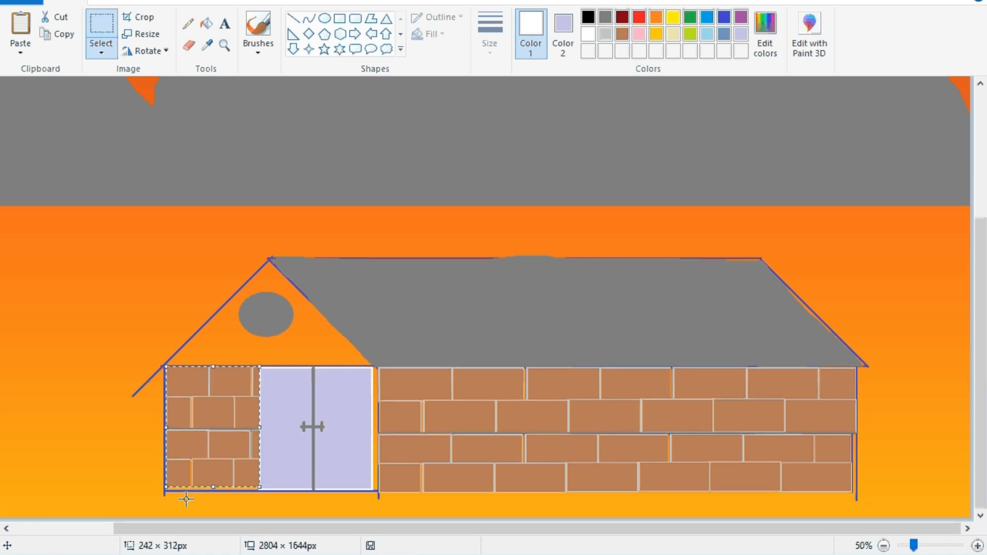
drag(212, 487, 213, 491)
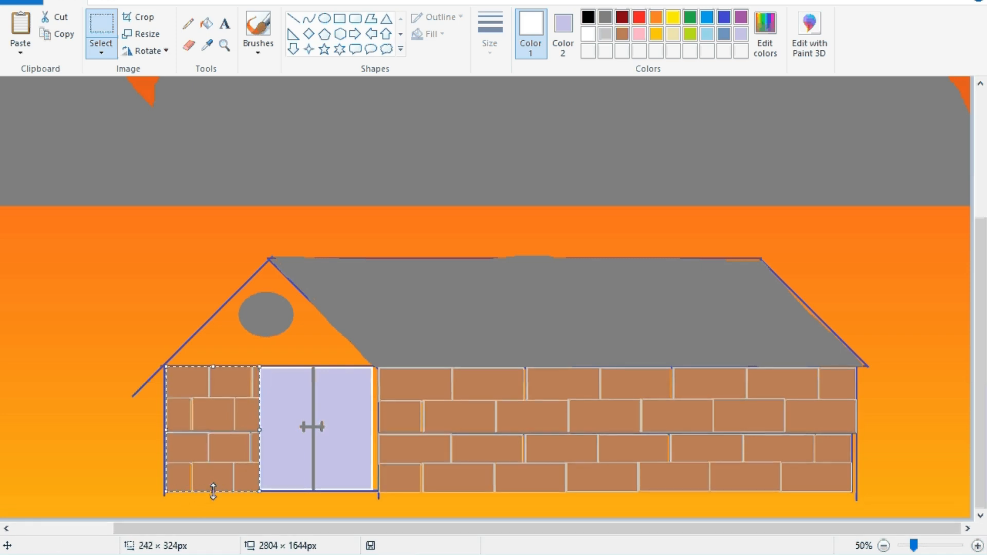
click(141, 391)
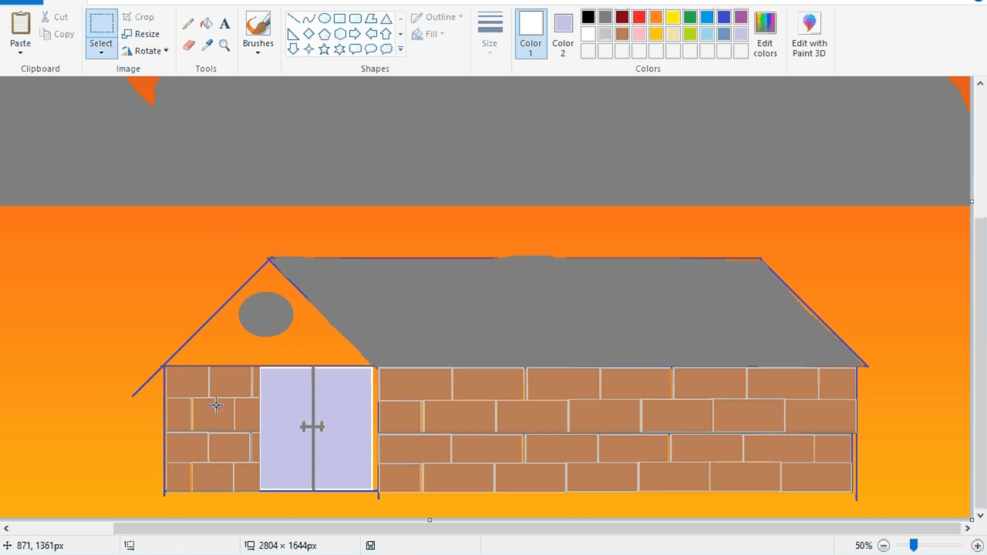
Draw a solid lavender rectangle with a white outline on the brick section left of the door as a window.
drag(171, 378, 246, 422)
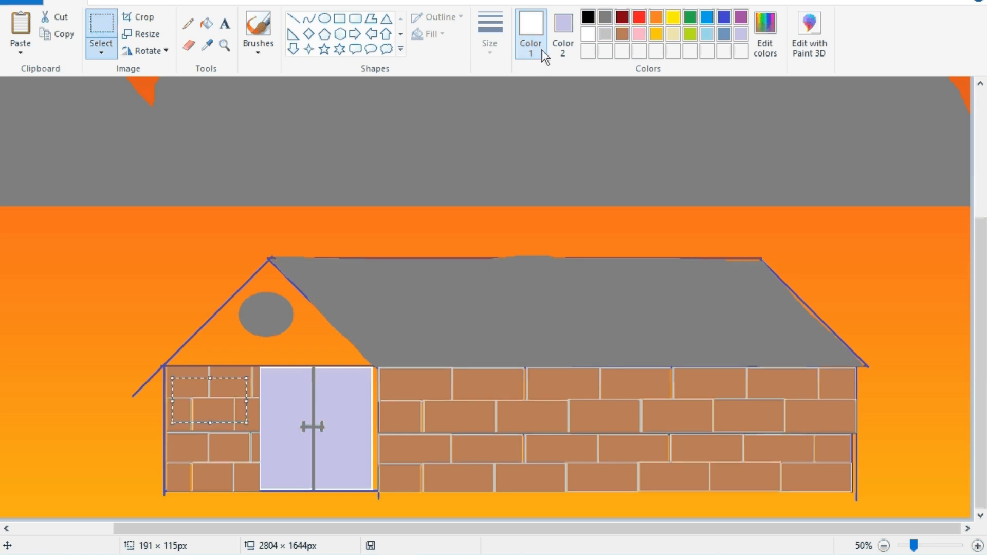
click(564, 29)
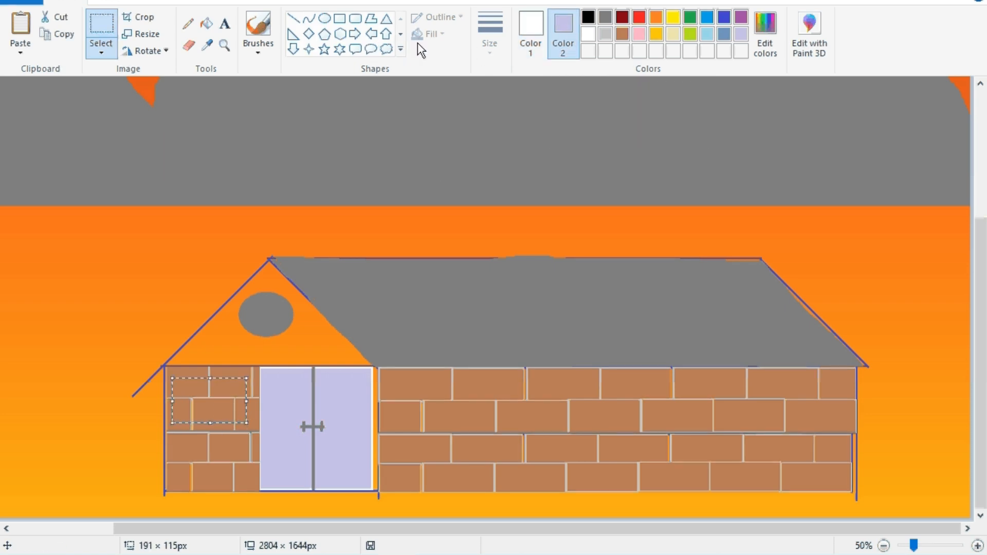
click(339, 22)
click(444, 36)
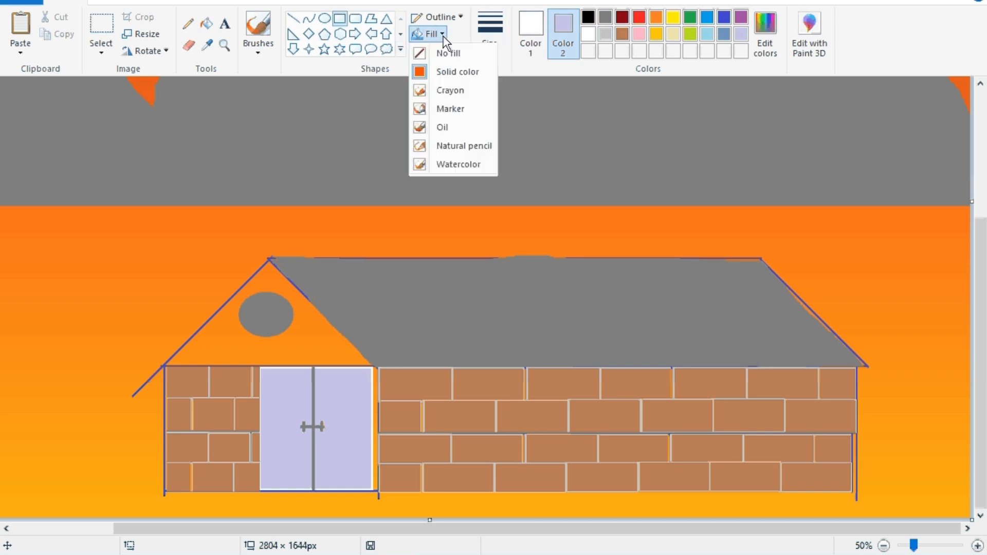
click(181, 387)
drag(175, 379, 168, 404)
drag(251, 407, 255, 405)
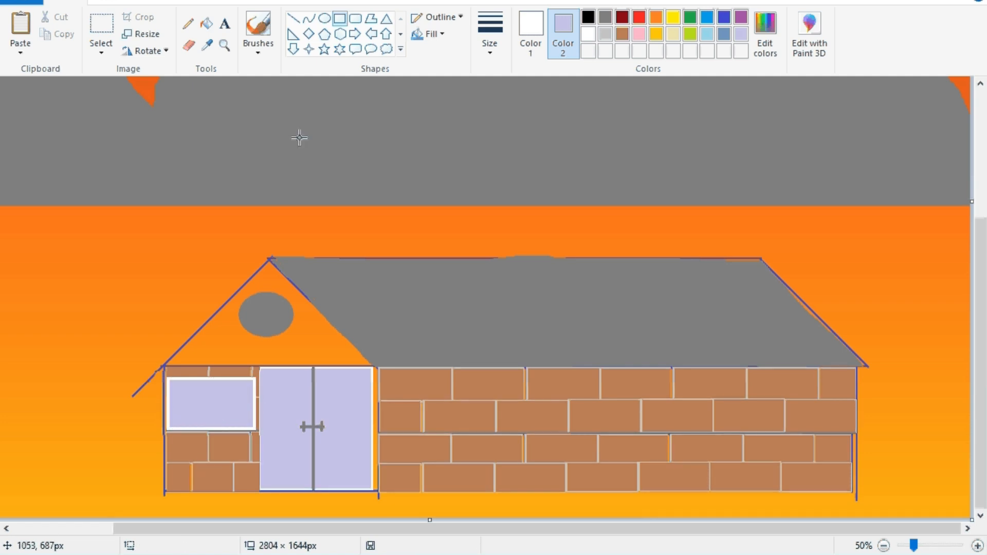
Draw a white vertical line about 125 px long through the middle of the window to split it into two panes.
click(294, 19)
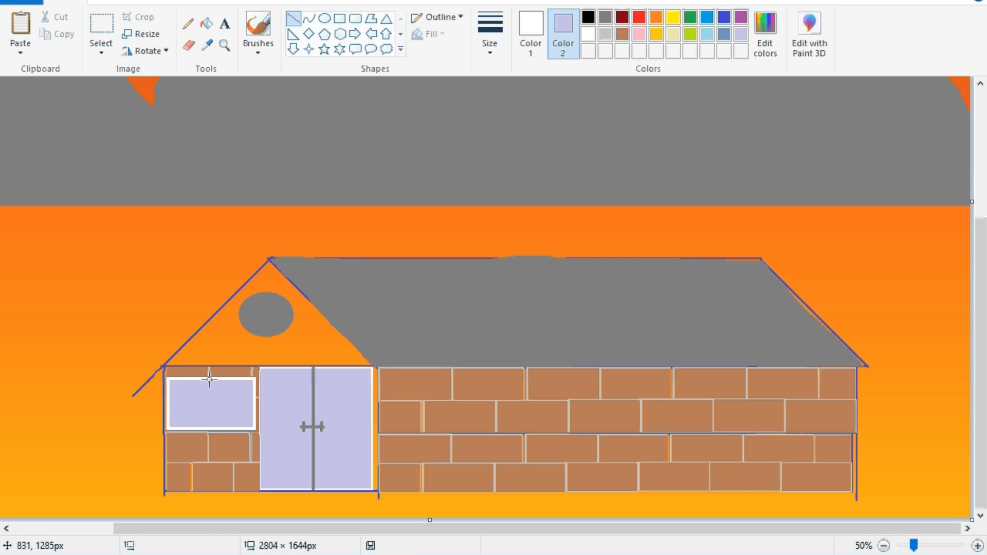
drag(209, 379, 218, 427)
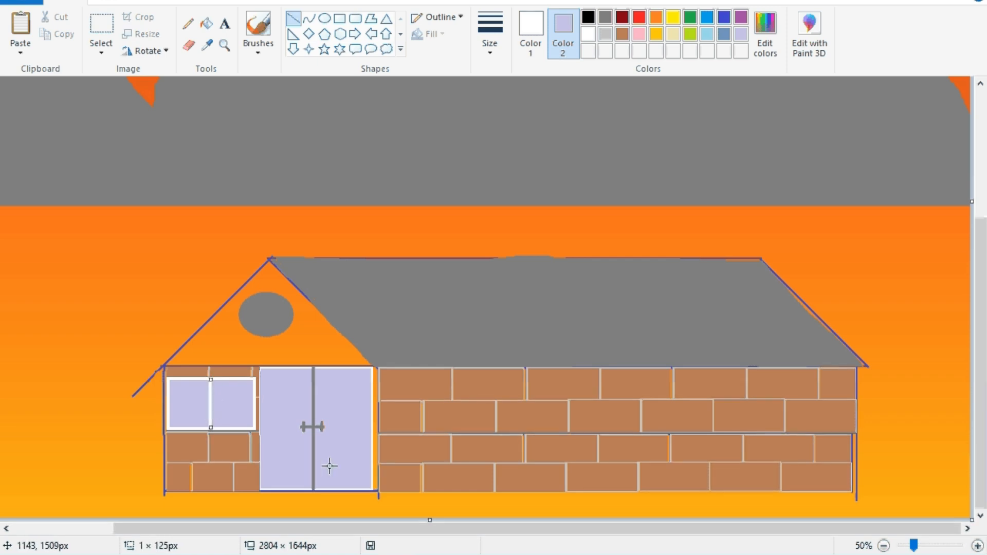
click(215, 479)
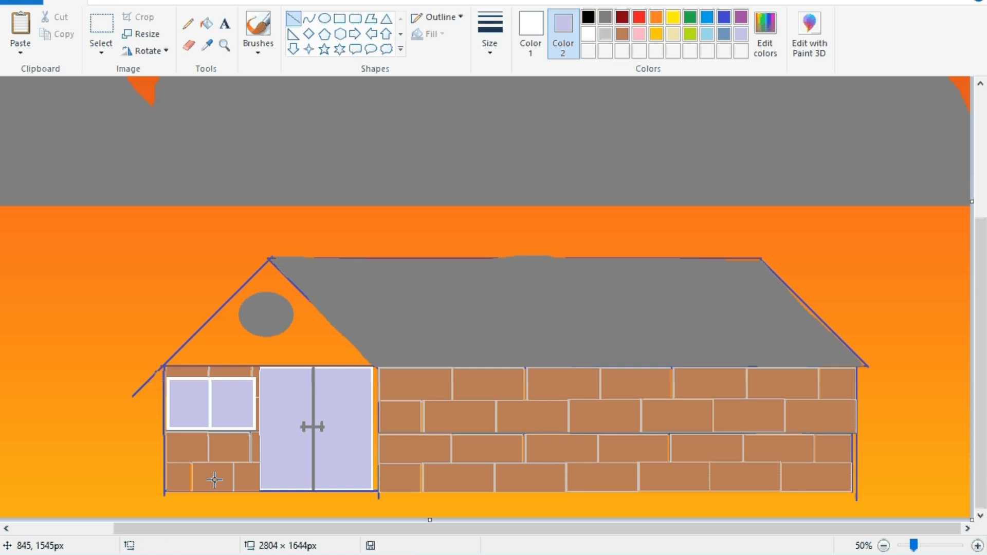